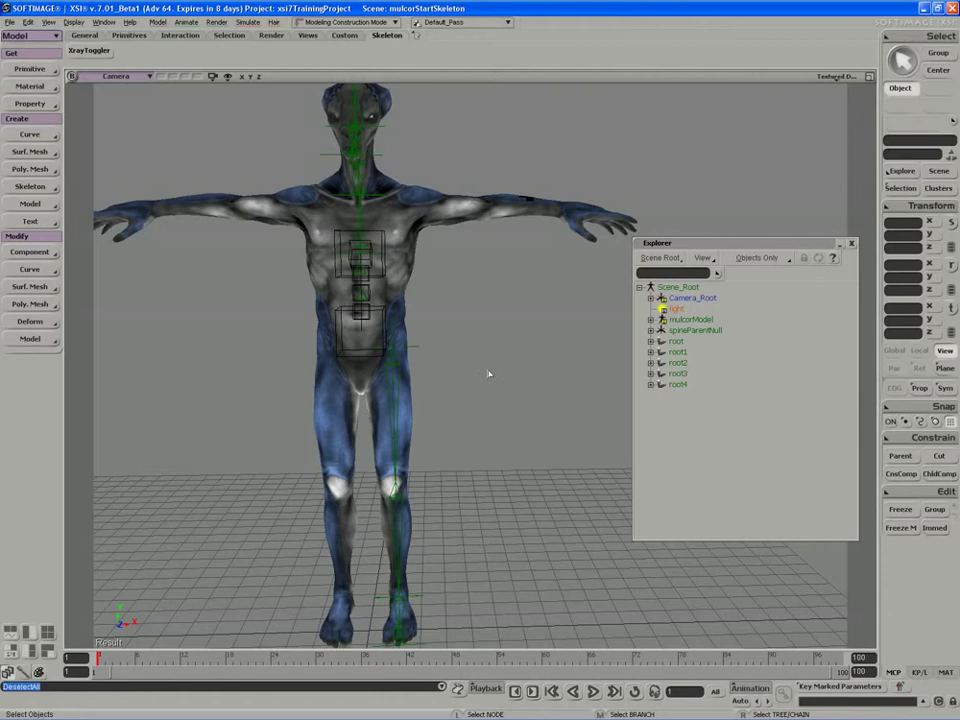
# Step: Close the Explorer window and show the Front view full size, framed on the whole character
pyautogui.click(869, 77)
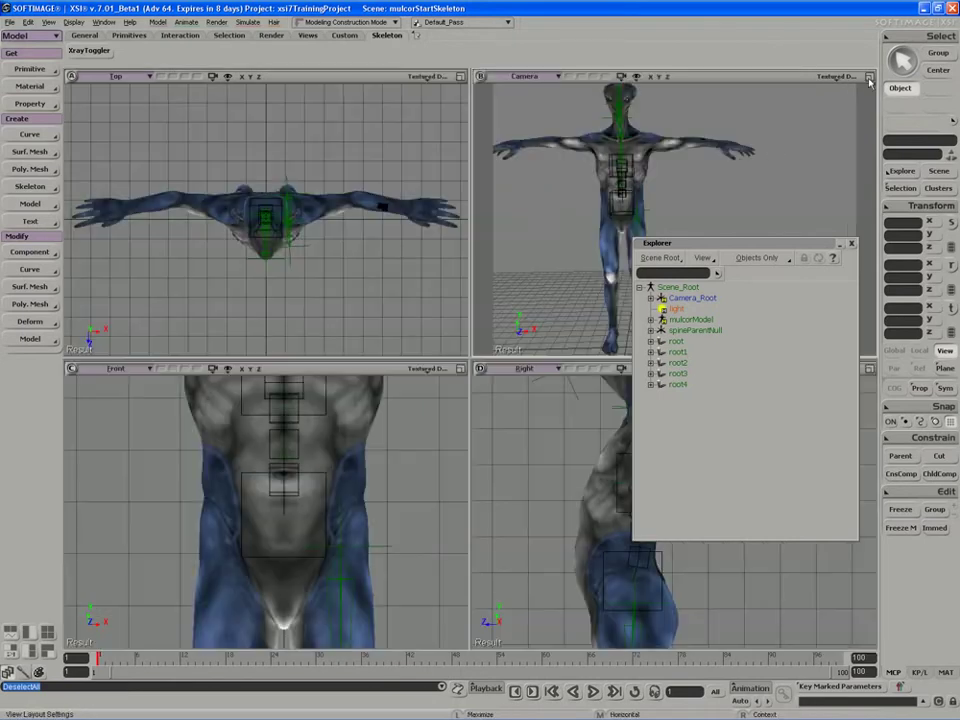
pyautogui.click(851, 244)
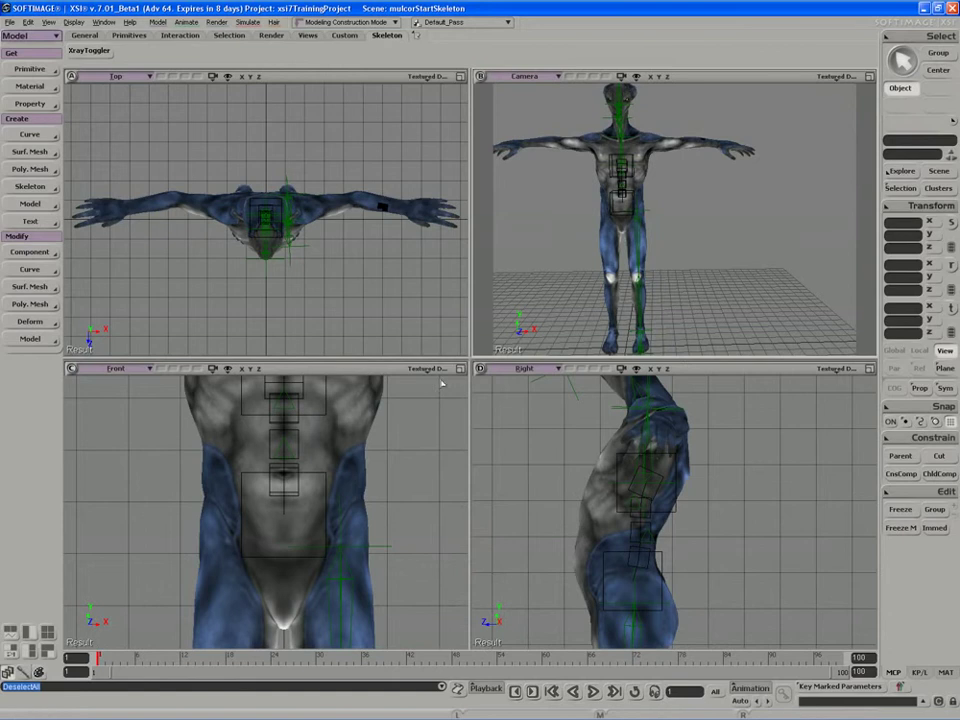
pyautogui.scroll(-5, 396, 497)
pyautogui.press('s')
pyautogui.moveTo(386, 486); pyautogui.dragTo(390, 541)
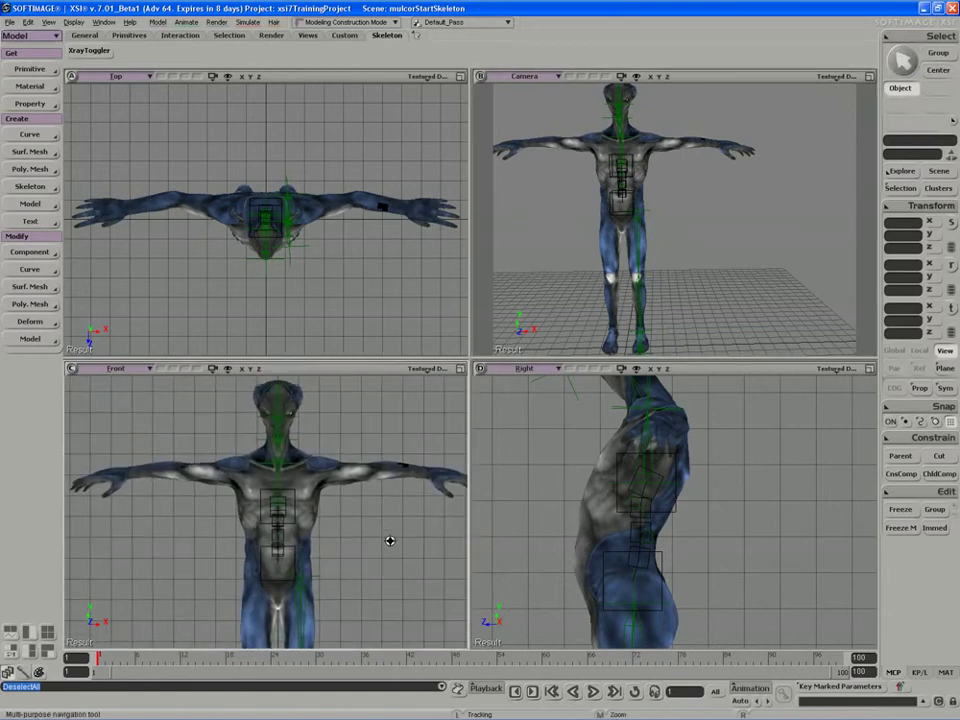
pyautogui.click(461, 369)
pyautogui.scroll(2, 428, 400)
pyautogui.scroll(-4, 428, 432)
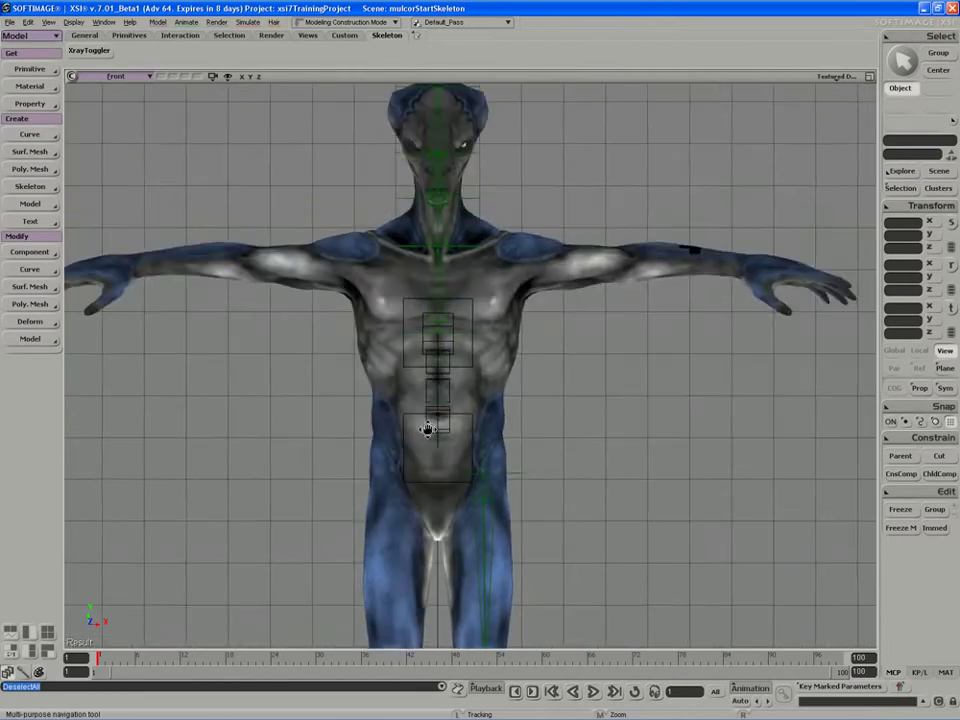
pyautogui.moveTo(430, 438); pyautogui.dragTo(425, 433)
pyautogui.press('space')
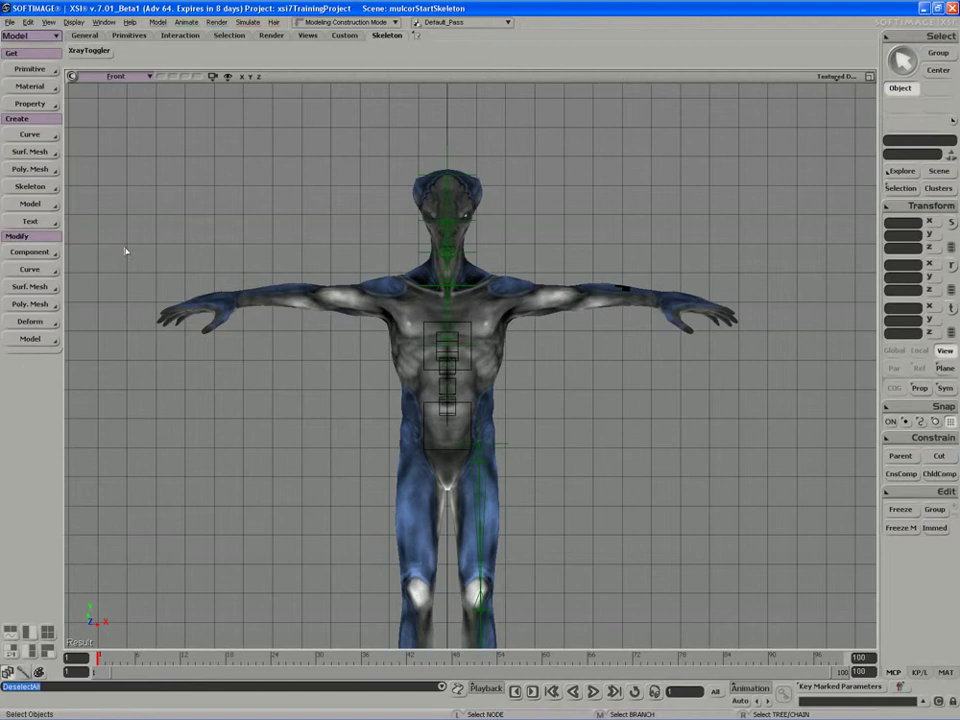
# Step: Try a freehand one-bone 2D chain beside the character's hips and rotate its bone to about -89.68° in Z
pyautogui.click(40, 187)
pyautogui.click(80, 189)
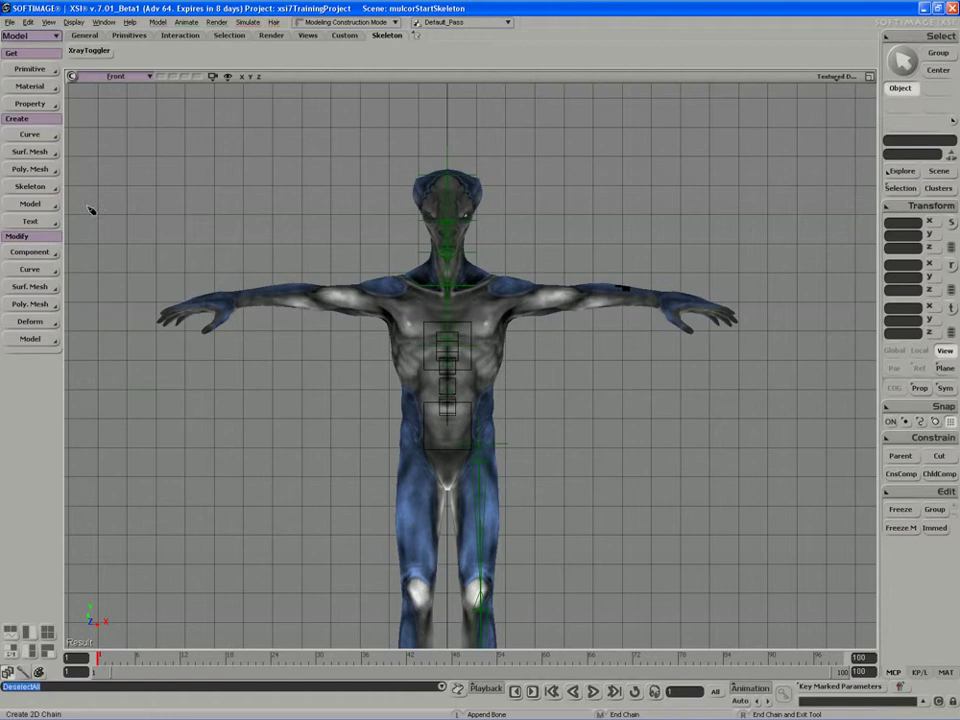
pyautogui.click(337, 406)
pyautogui.rightClick(335, 485)
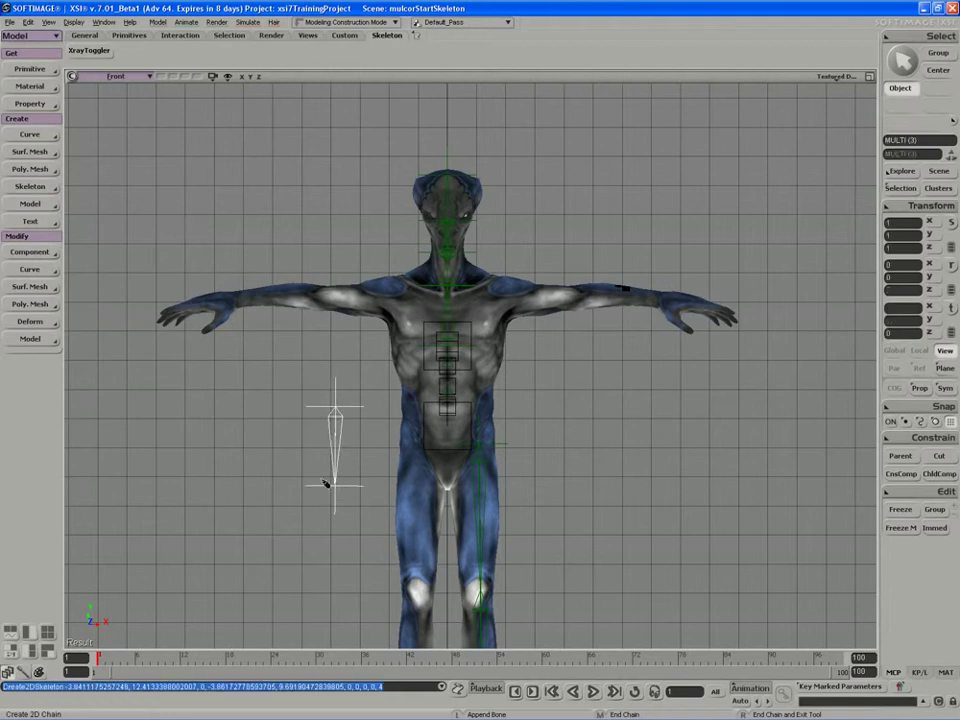
pyautogui.press('c')
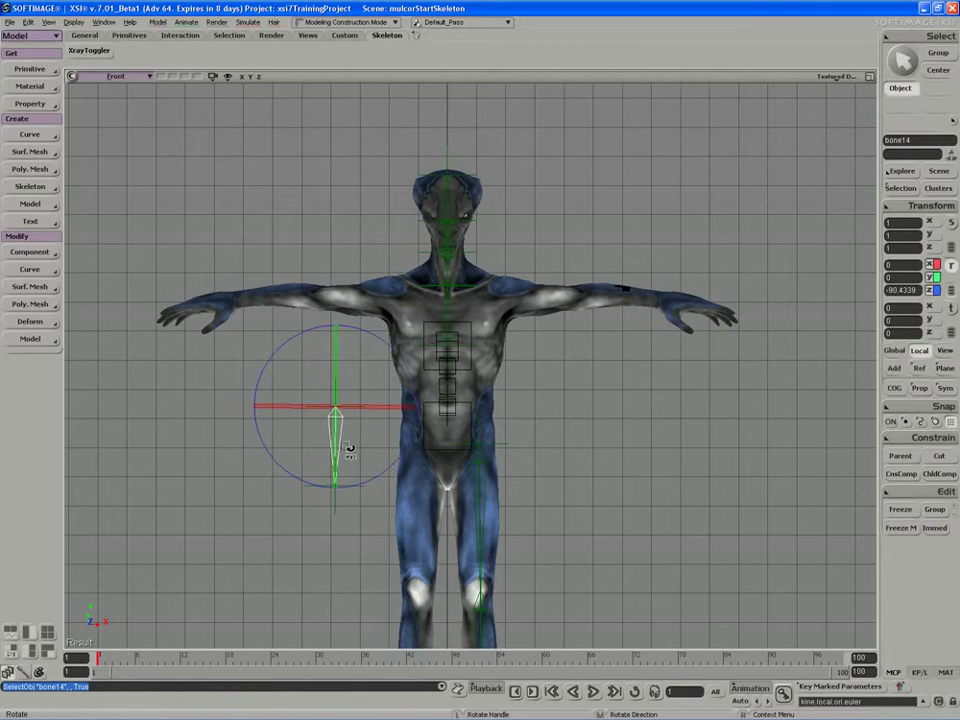
pyautogui.moveTo(401, 467)
pyautogui.mouseDown()
pyautogui.moveTo(360, 483)
pyautogui.moveTo(388, 455)
pyautogui.moveTo(388, 444)
pyautogui.moveTo(373, 459)
pyautogui.moveTo(381, 449)
pyautogui.moveTo(392, 452)
pyautogui.mouseUp()
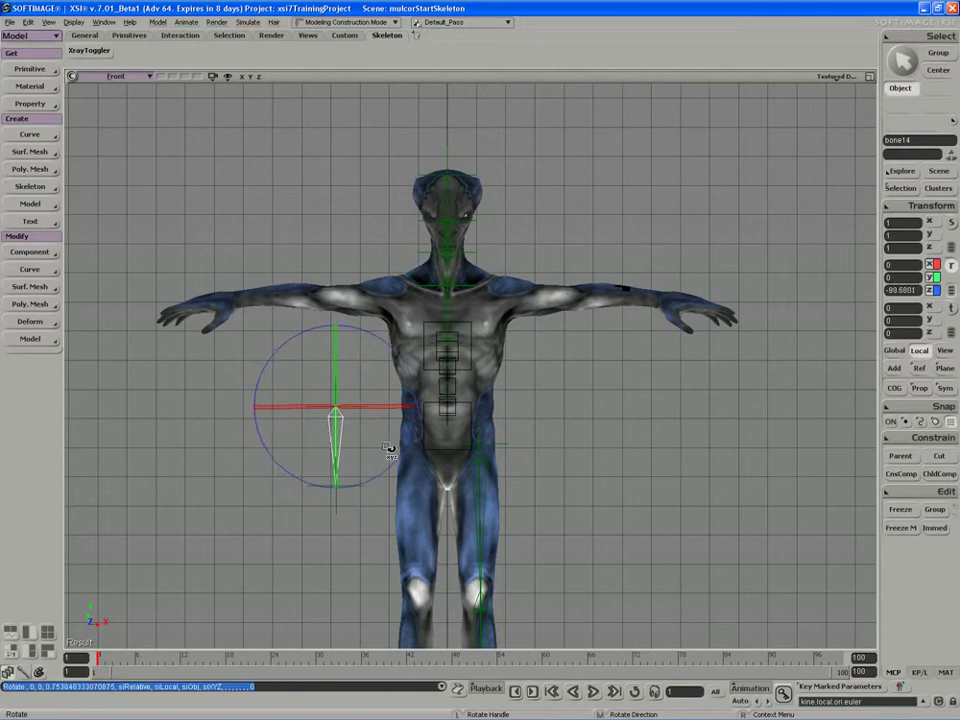
# Step: Delete the entire test bone chain beside the character's hips
pyautogui.press('space')
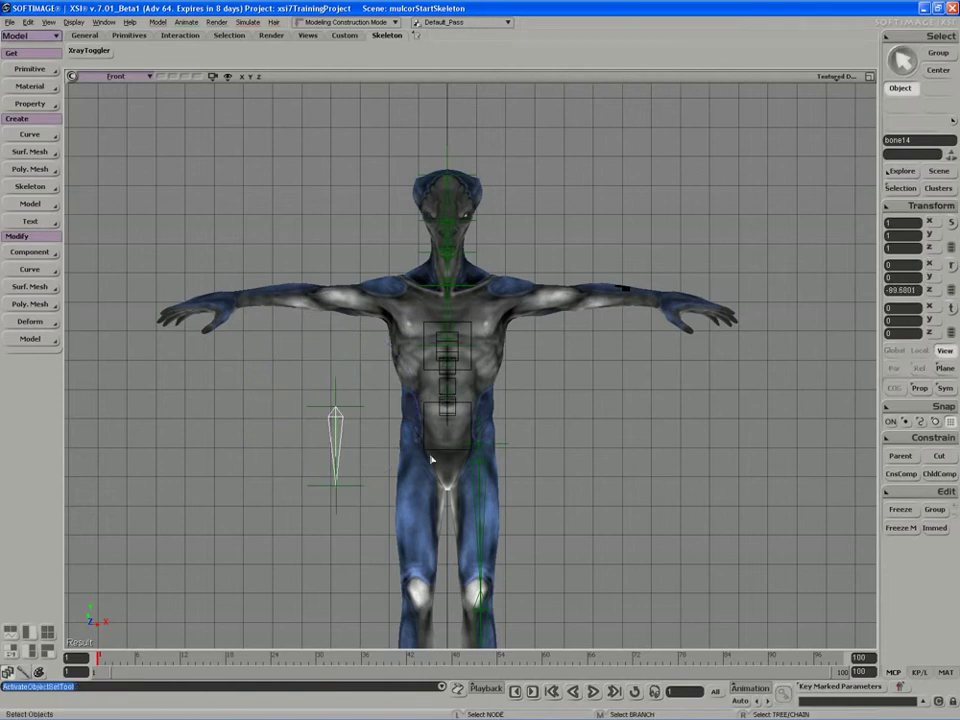
pyautogui.rightClick(359, 420)
pyautogui.press('Delete')
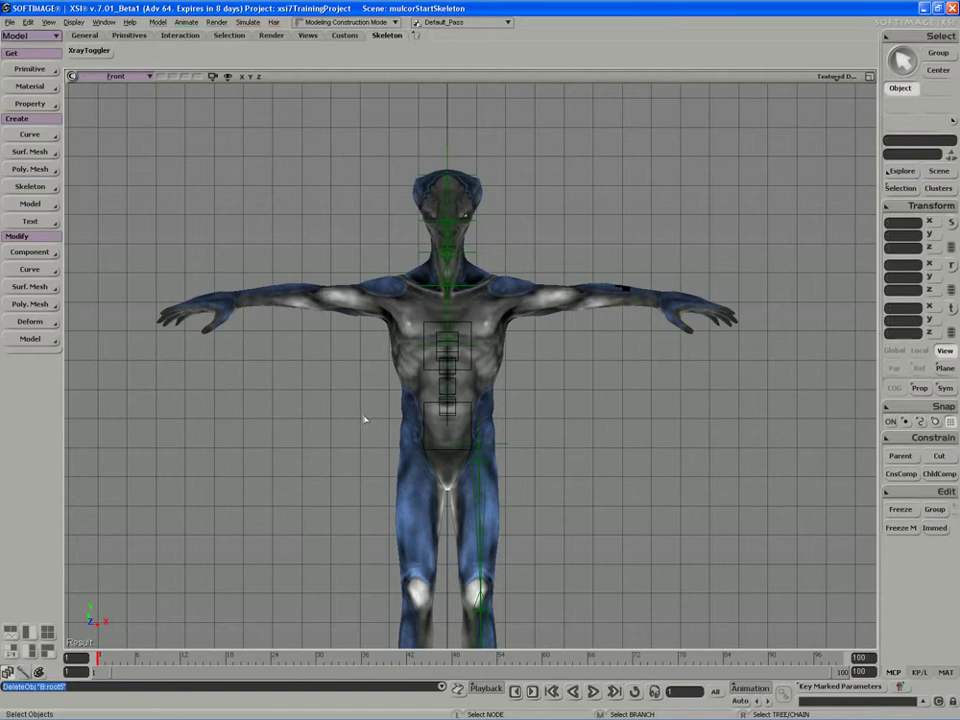
# Step: Try toggling snapping on and off, and switch the snap target to points and back to grid
pyautogui.scroll(3, 403, 455)
pyautogui.press('s')
pyautogui.moveTo(422, 520); pyautogui.dragTo(367, 394)
pyautogui.press('space')
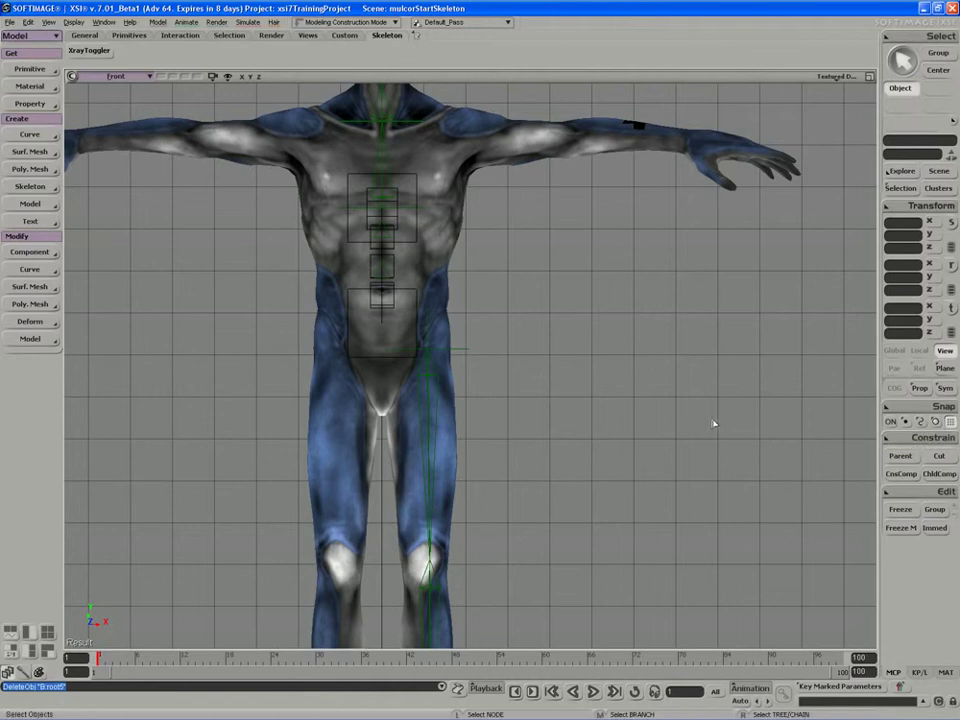
pyautogui.click(891, 422)
pyautogui.click(891, 423)
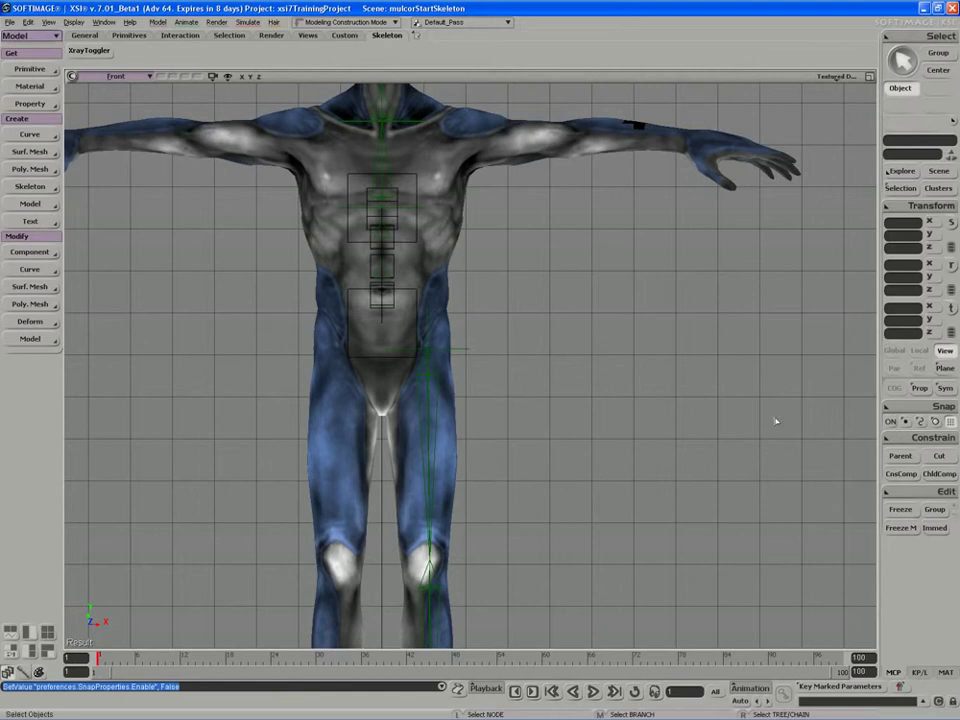
pyautogui.press('shift')
pyautogui.press('shift')
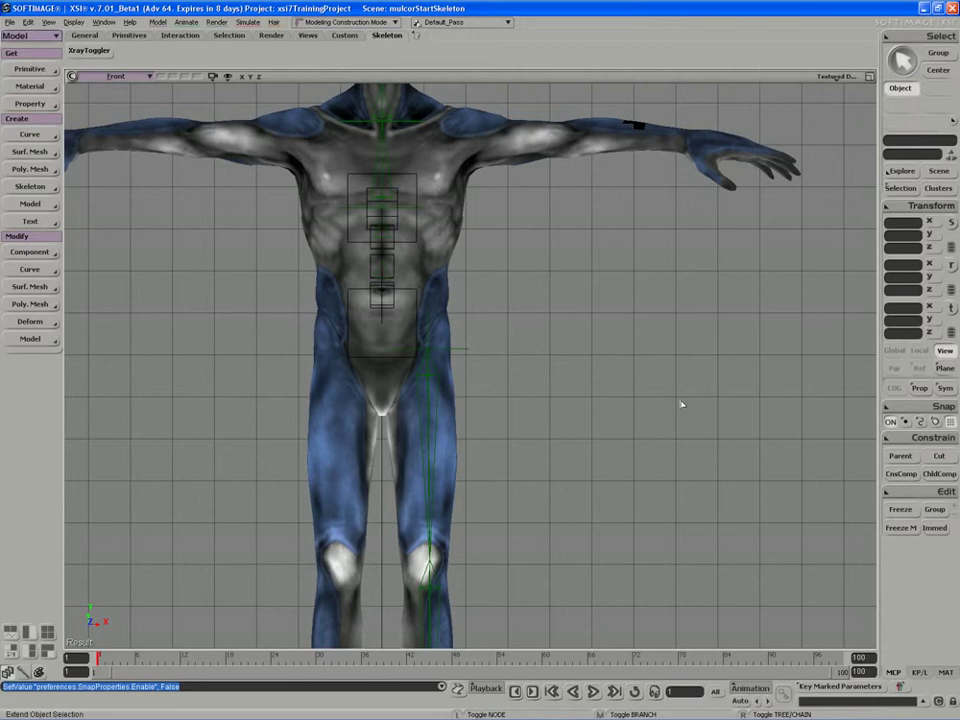
pyautogui.press('shift')
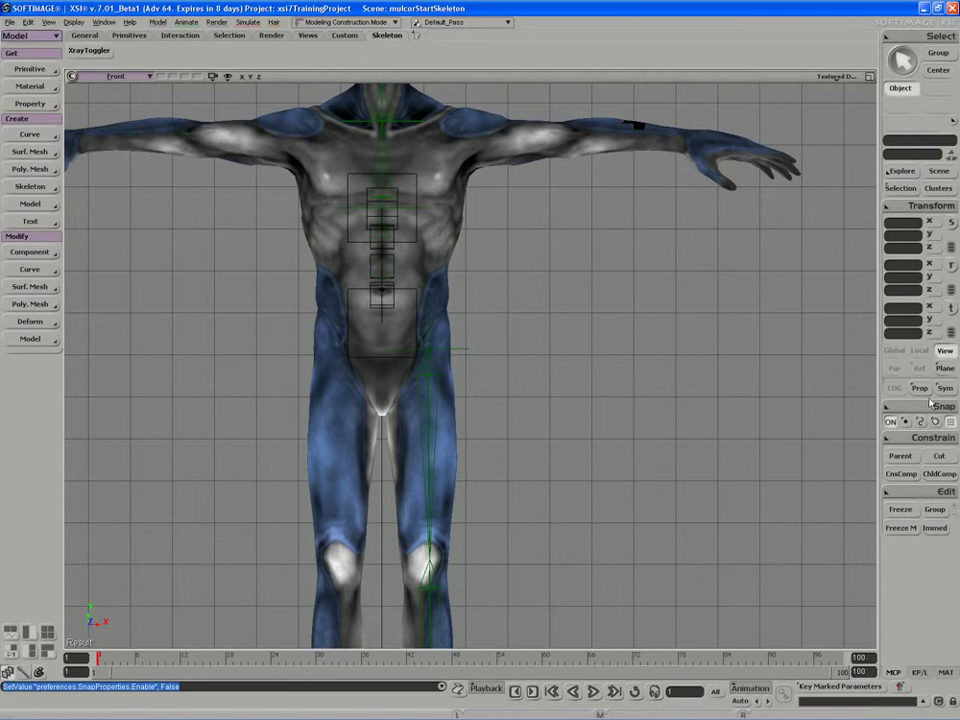
pyautogui.click(905, 422)
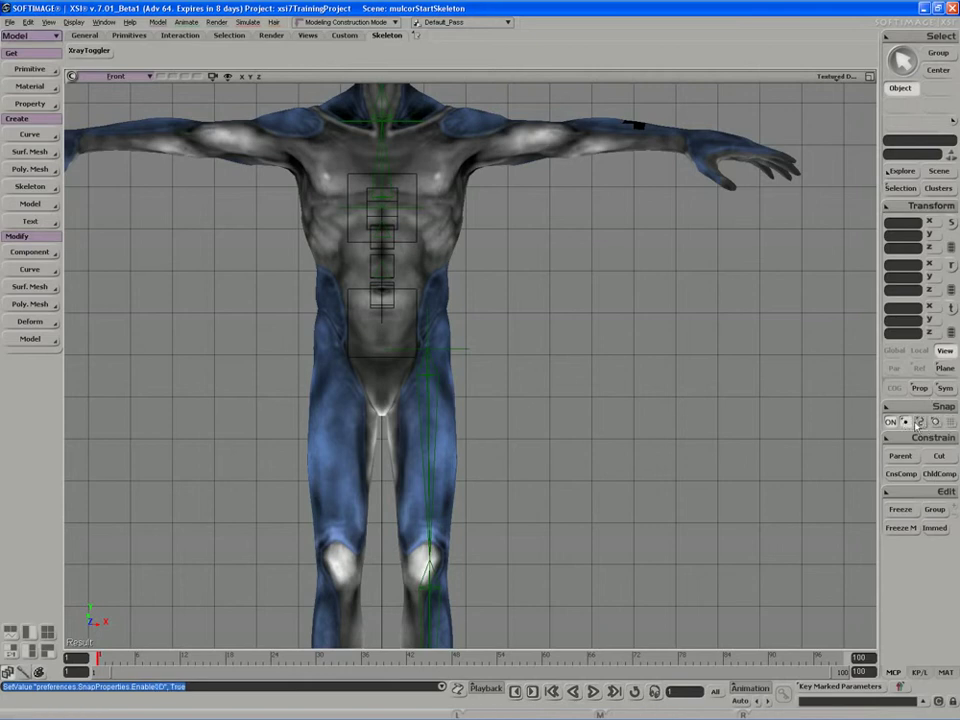
pyautogui.click(950, 421)
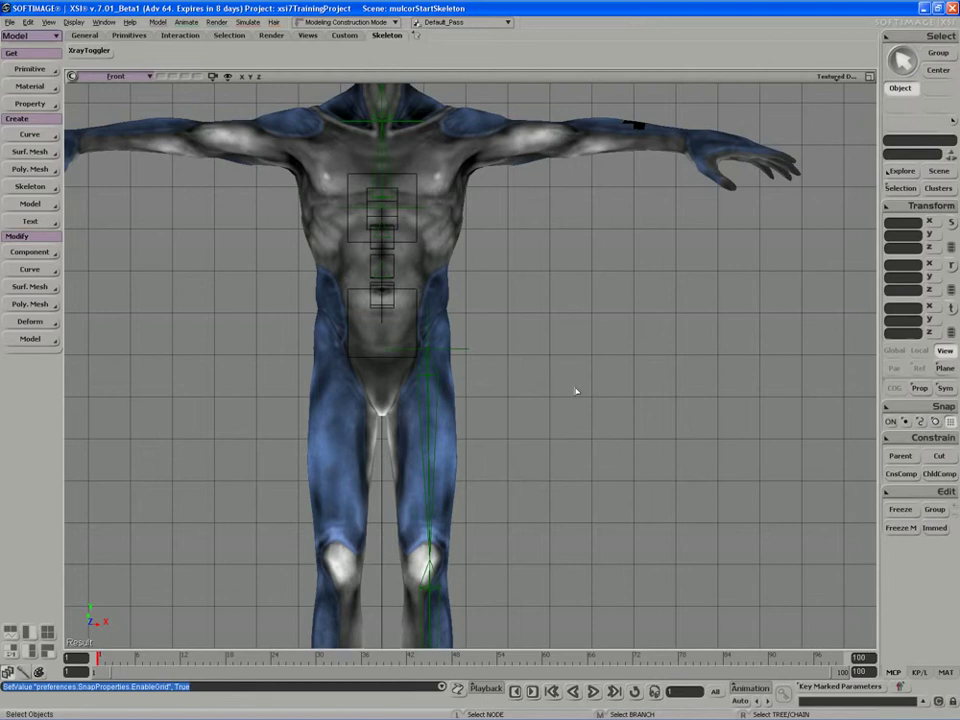
# Step: Draw a vertical one-bone 2D chain with grid snapping on the pelvis centre line, from Y 11 down to Y 9
pyautogui.click(30, 186)
pyautogui.click(88, 188)
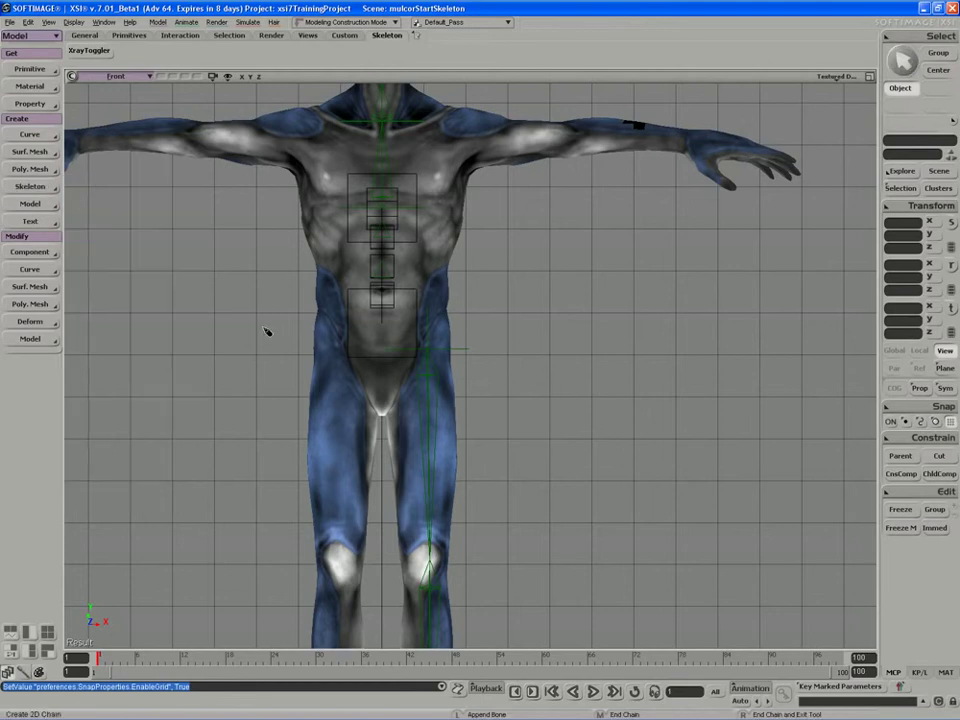
pyautogui.click(383, 356)
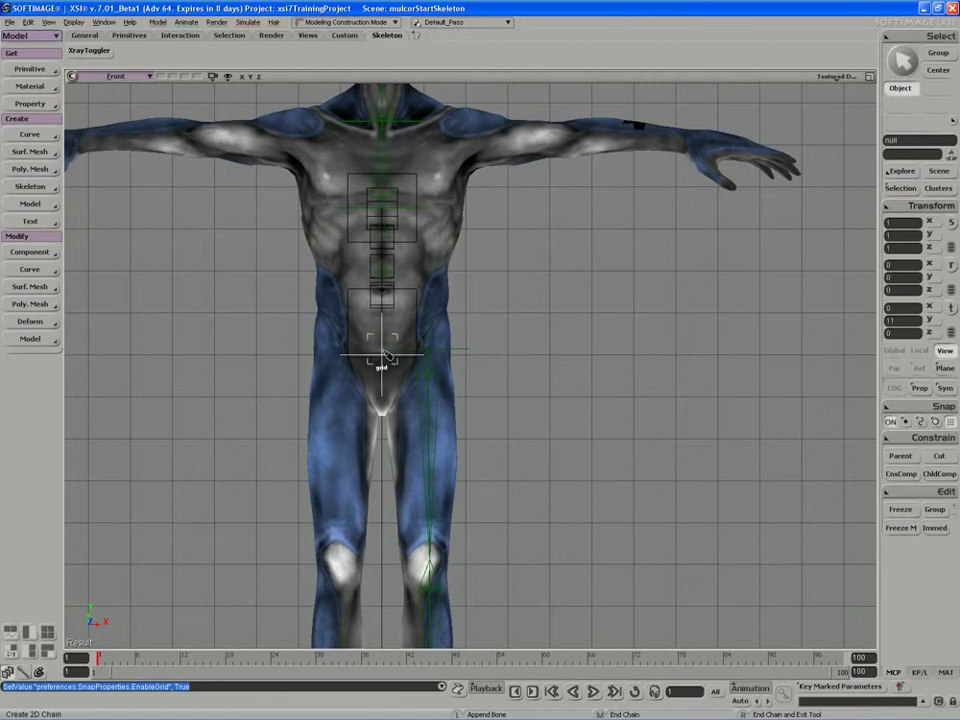
pyautogui.click(382, 437)
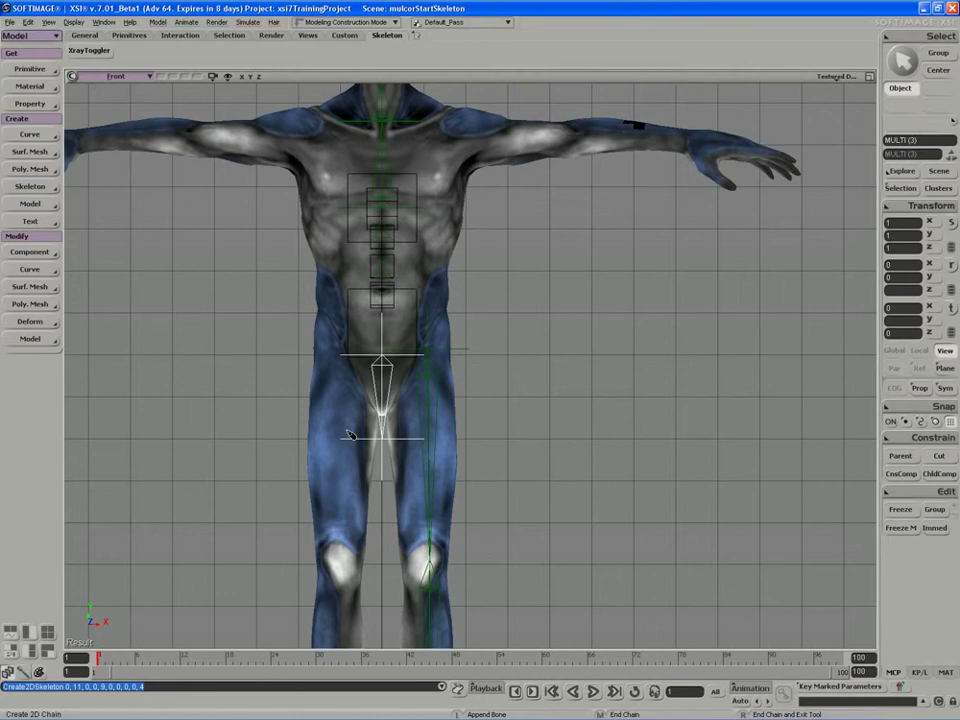
# Step: Select the new chain's root and move it straight up in Y to about 11.56, inside the pelvis box
pyautogui.rightClick(342, 364)
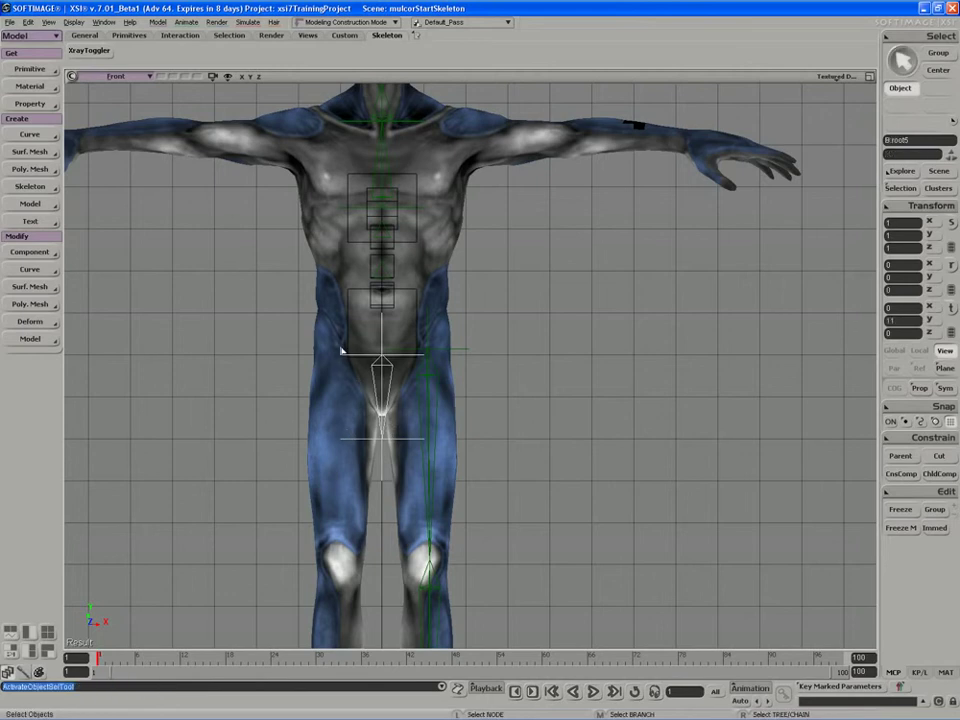
pyautogui.click(342, 375)
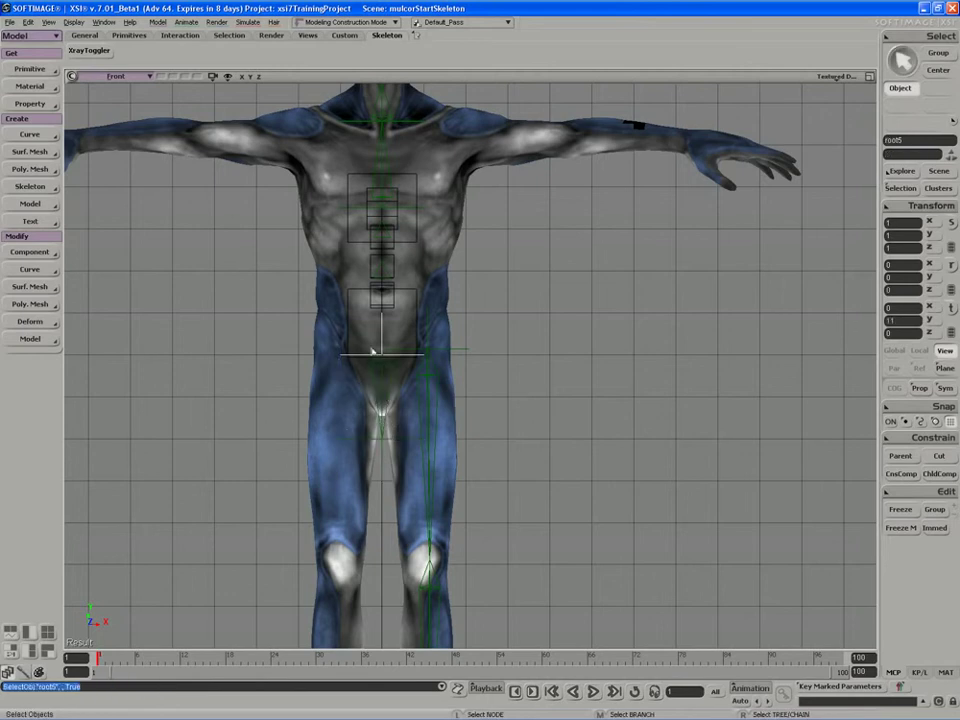
pyautogui.press('v')
pyautogui.moveTo(385, 332)
pyautogui.mouseDown()
pyautogui.moveTo(385, 287)
pyautogui.moveTo(379, 462)
pyautogui.moveTo(387, 222)
pyautogui.moveTo(371, 470)
pyautogui.moveTo(380, 300)
pyautogui.moveTo(380, 345)
pyautogui.moveTo(382, 316)
pyautogui.mouseUp()
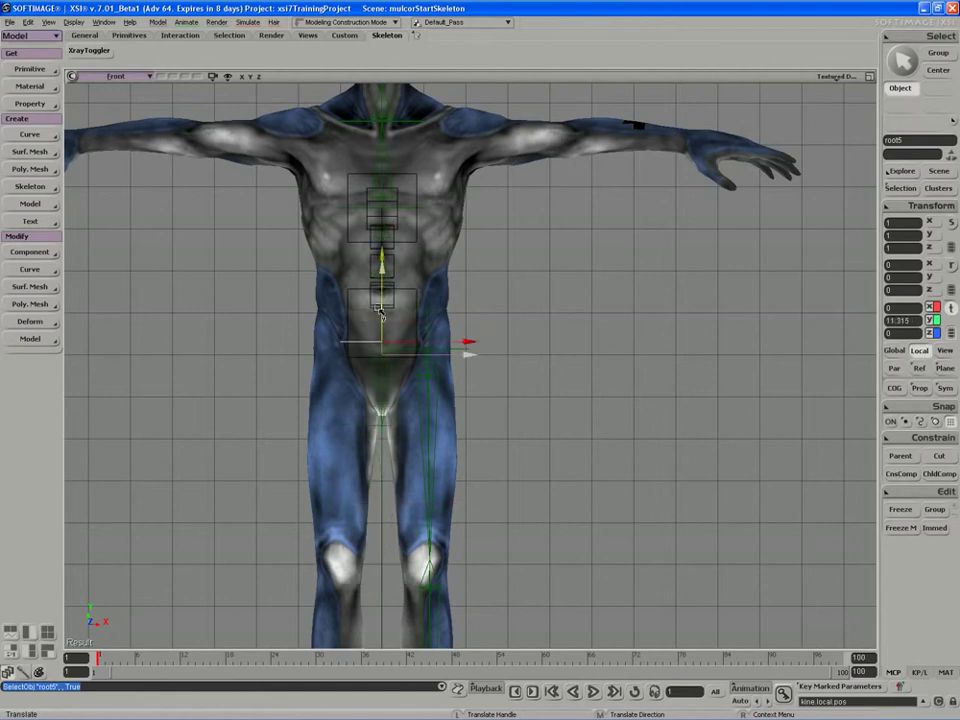
pyautogui.scroll(3, 385, 322)
pyautogui.press('s')
pyautogui.moveTo(311, 340); pyautogui.dragTo(411, 354)
pyautogui.scroll(1, 411, 354)
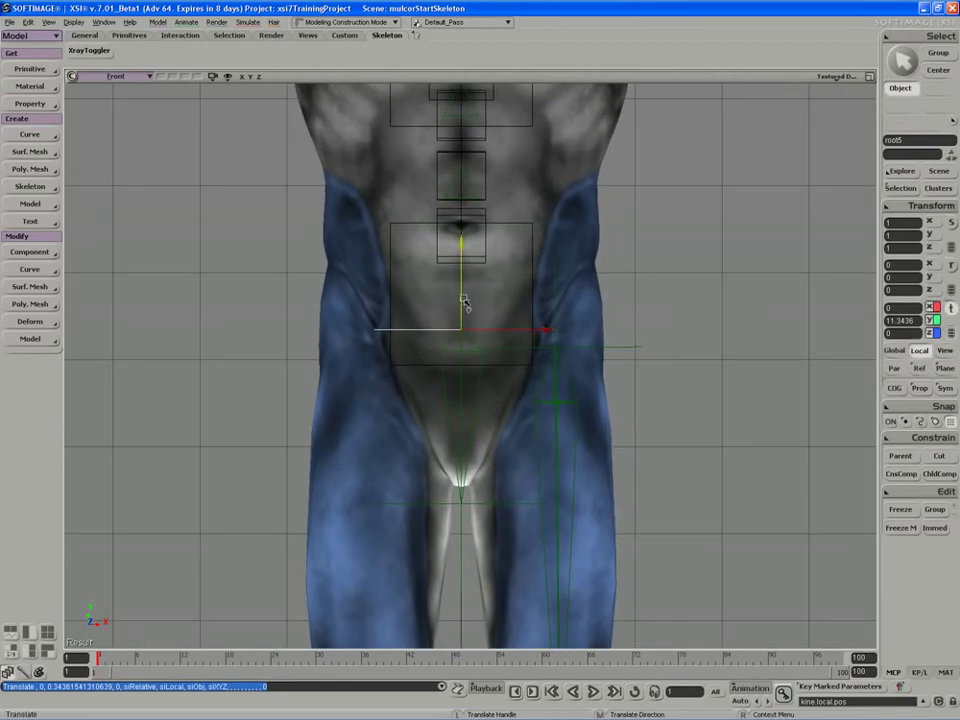
pyautogui.moveTo(463, 298); pyautogui.dragTo(463, 295)
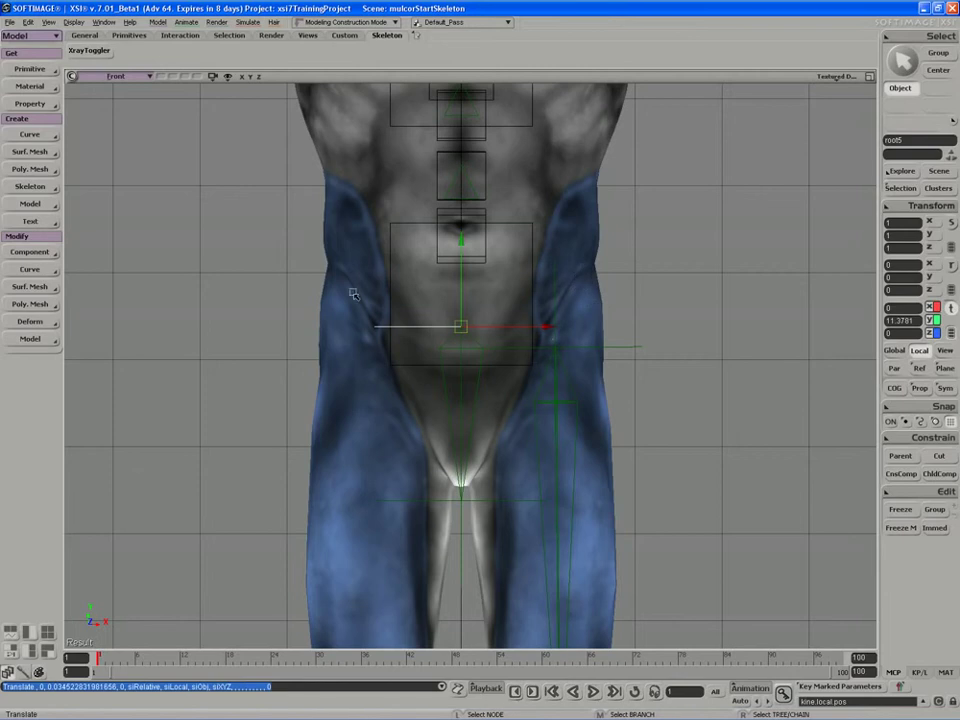
pyautogui.moveTo(463, 297); pyautogui.dragTo(465, 285)
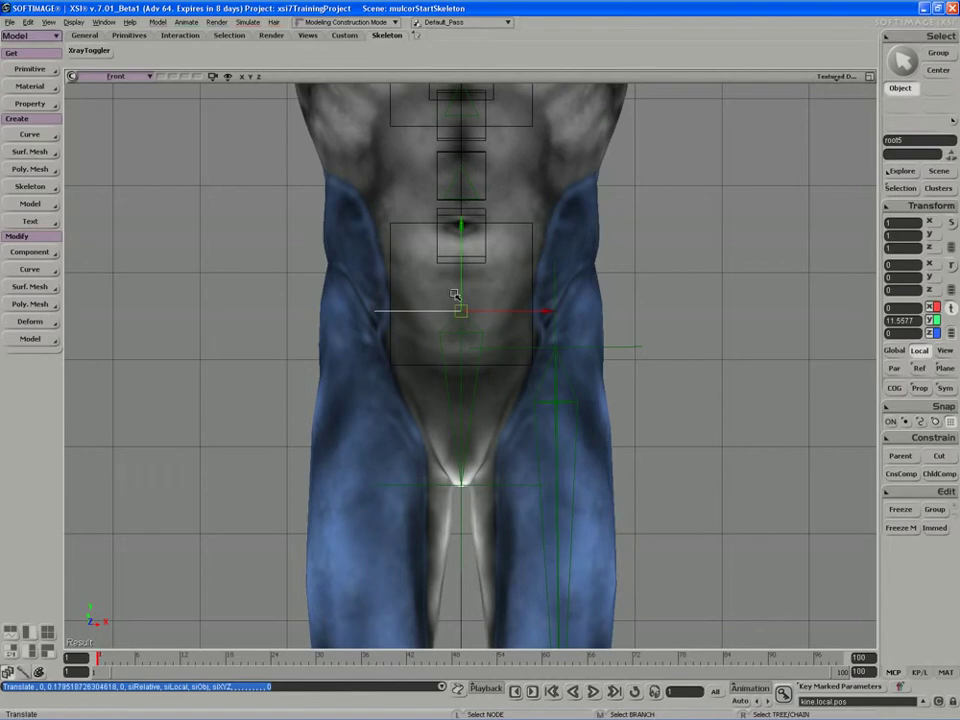
# Step: In a full-size Camera view seen from the side, move the pelvis chain's root forward along Z to about 0.17
pyautogui.press('space')
pyautogui.press('F12')
pyautogui.press('F12')
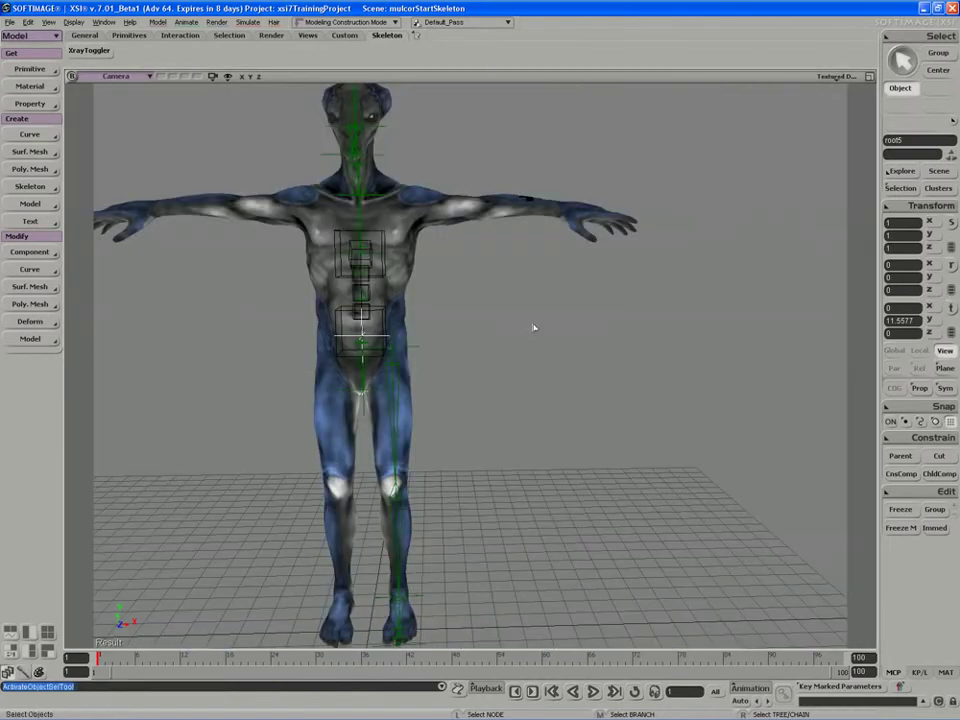
pyautogui.press('s')
pyautogui.moveTo(568, 336); pyautogui.dragTo(527, 336, button='right')
pyautogui.moveTo(527, 336); pyautogui.dragTo(615, 346)
pyautogui.moveTo(615, 346); pyautogui.dragTo(520, 351, button='right')
pyautogui.moveTo(520, 351); pyautogui.dragTo(484, 403, button='middle')
pyautogui.moveTo(484, 403); pyautogui.dragTo(426, 356, button='right')
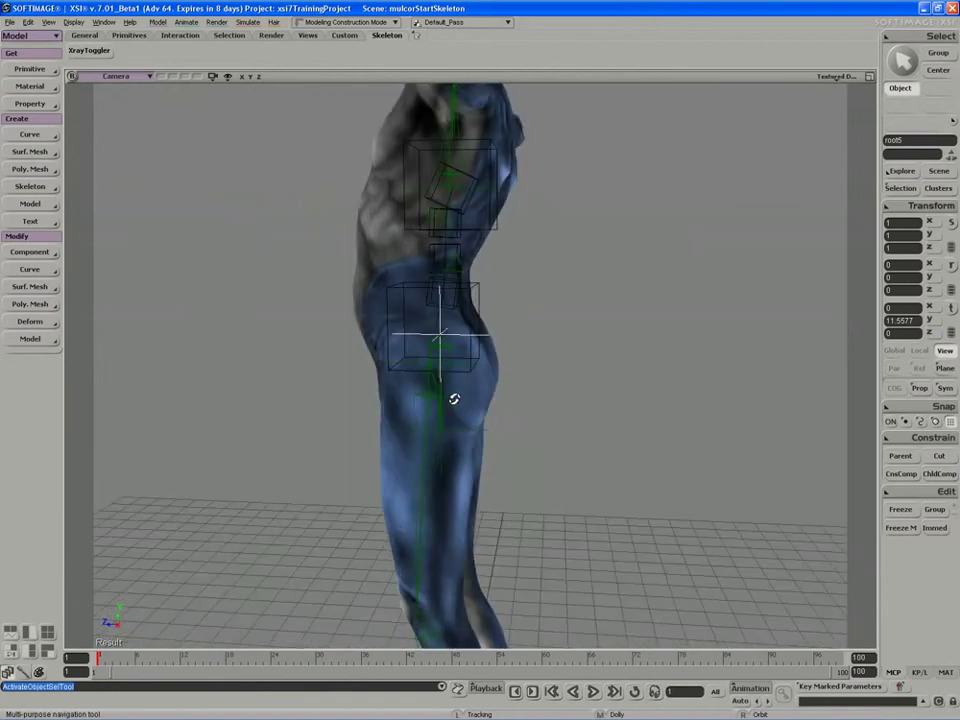
pyautogui.press('v')
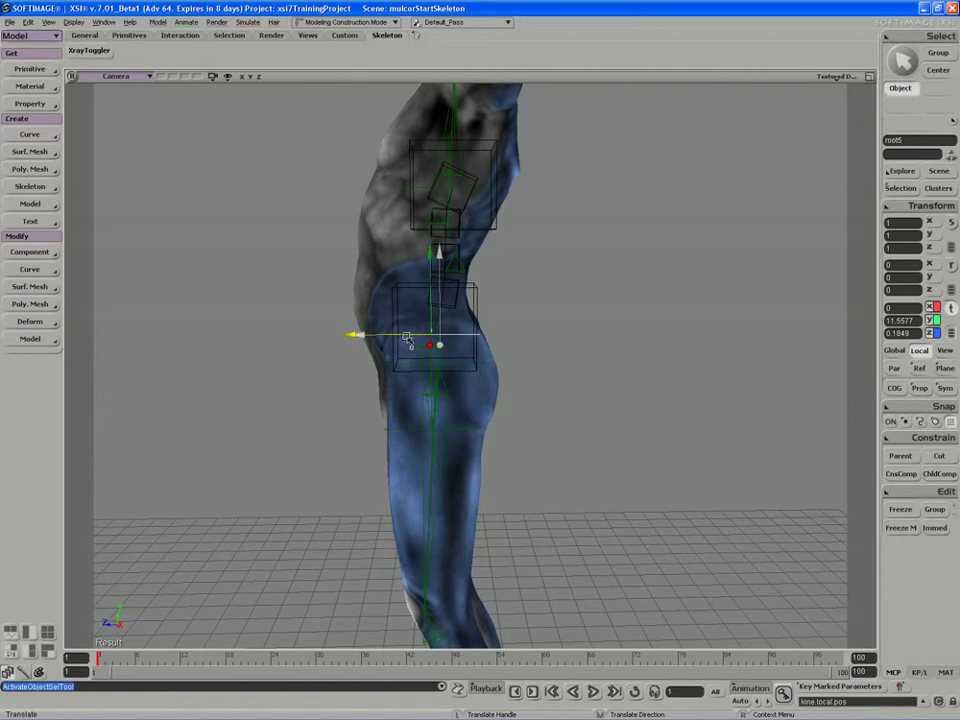
pyautogui.press('space')
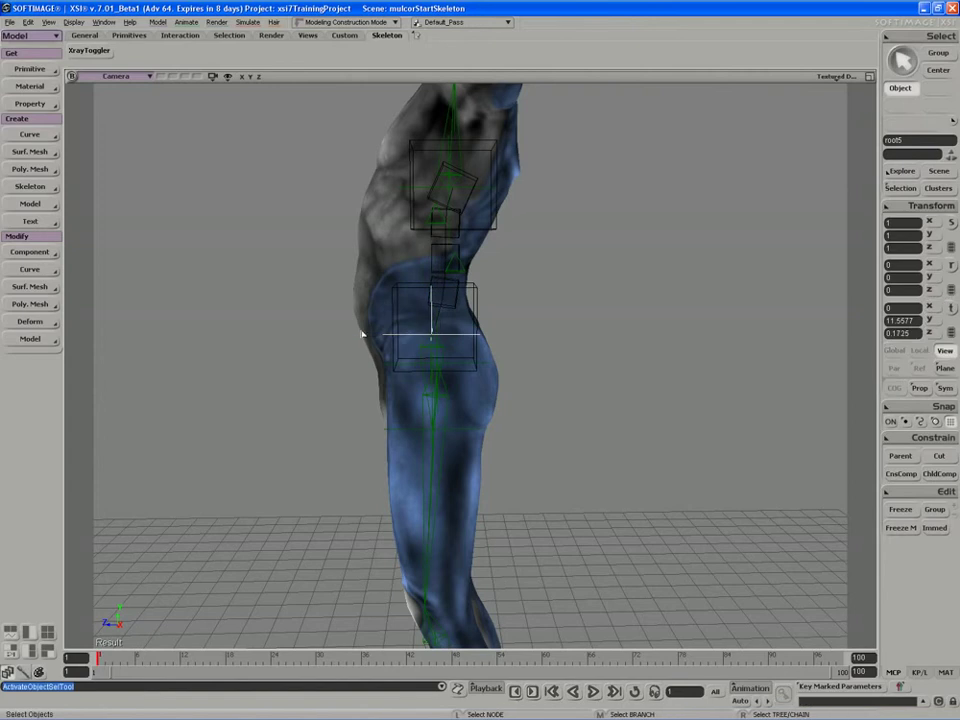
# Step: Deselect the pelvis chain's root and inspect the chain's placement against the whole character from the front
pyautogui.press('s')
pyautogui.moveTo(426, 350); pyautogui.dragTo(506, 349, button='right')
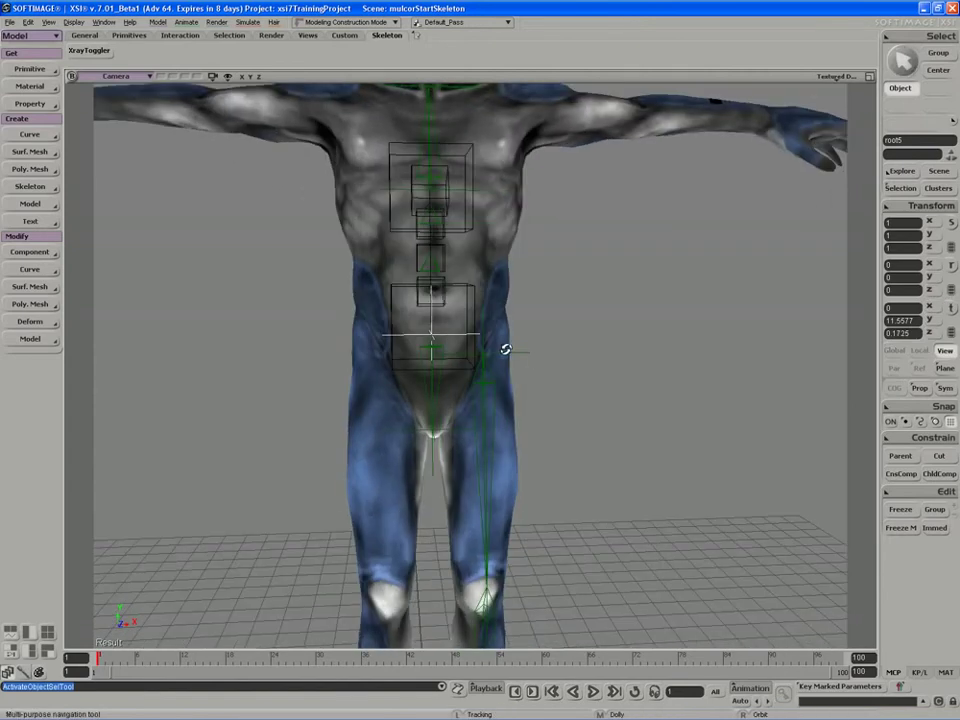
pyautogui.moveTo(473, 319); pyautogui.dragTo(467, 332)
pyautogui.press('space')
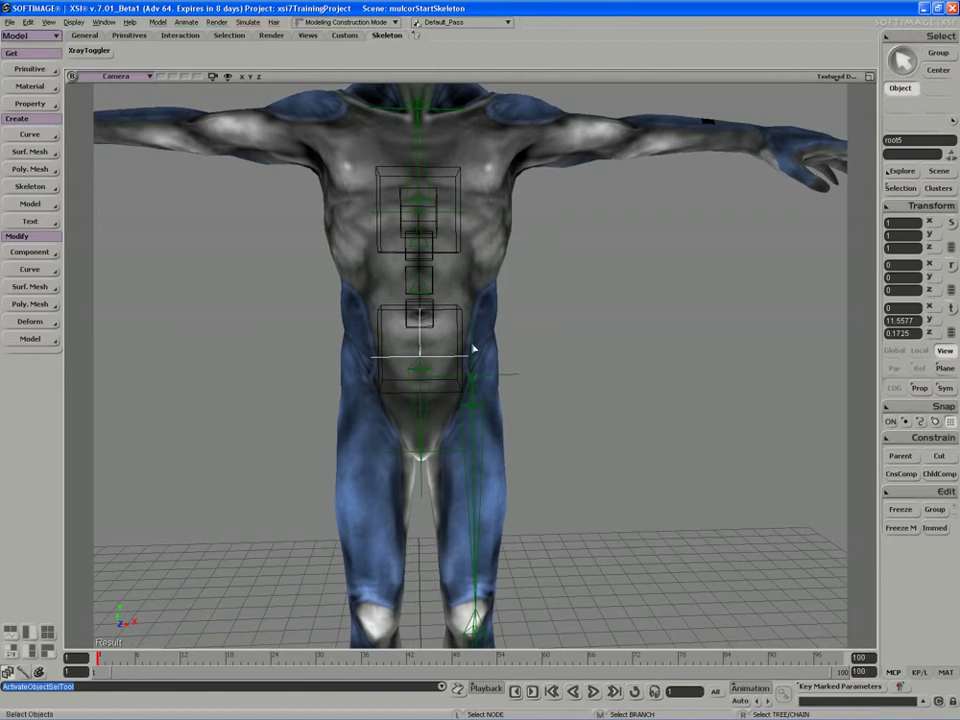
pyautogui.click(459, 369)
pyautogui.click(529, 364)
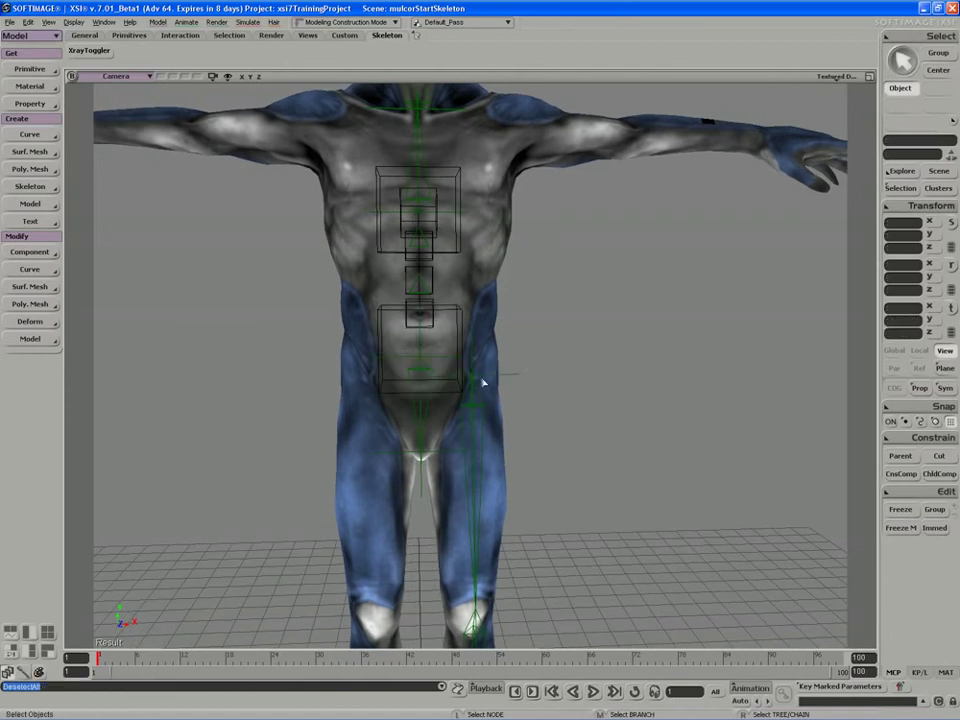
pyautogui.press('s')
pyautogui.moveTo(495, 334); pyautogui.dragTo(480, 328)
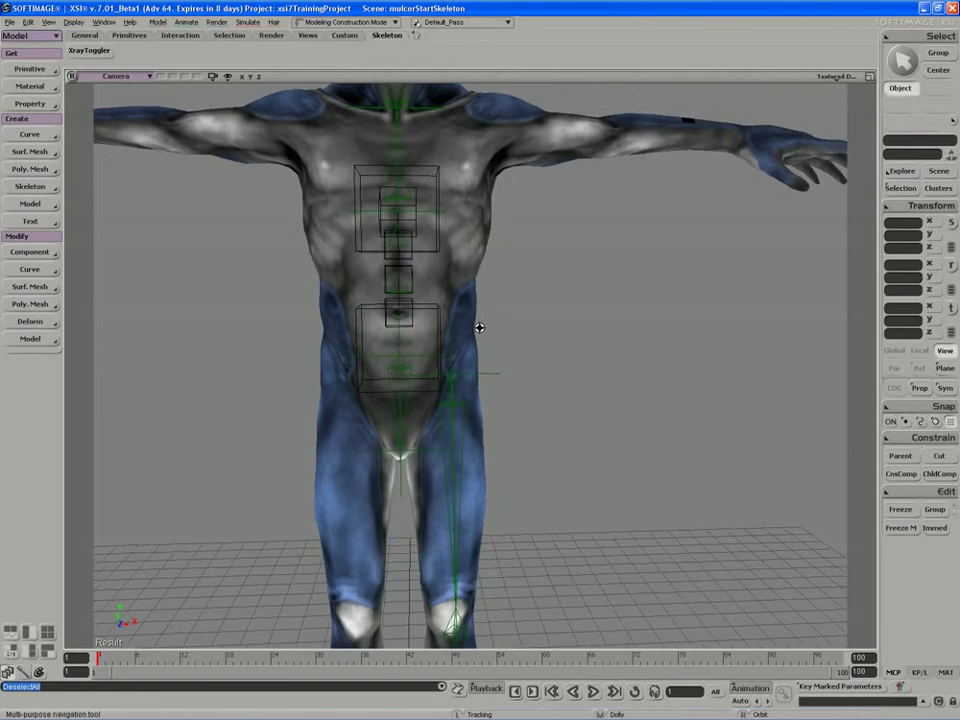
pyautogui.moveTo(480, 328); pyautogui.dragTo(470, 319, button='middle')
pyautogui.moveTo(470, 319); pyautogui.dragTo(482, 320)
pyautogui.moveTo(482, 319); pyautogui.dragTo(478, 316, button='middle')
pyautogui.moveTo(478, 316); pyautogui.dragTo(467, 307)
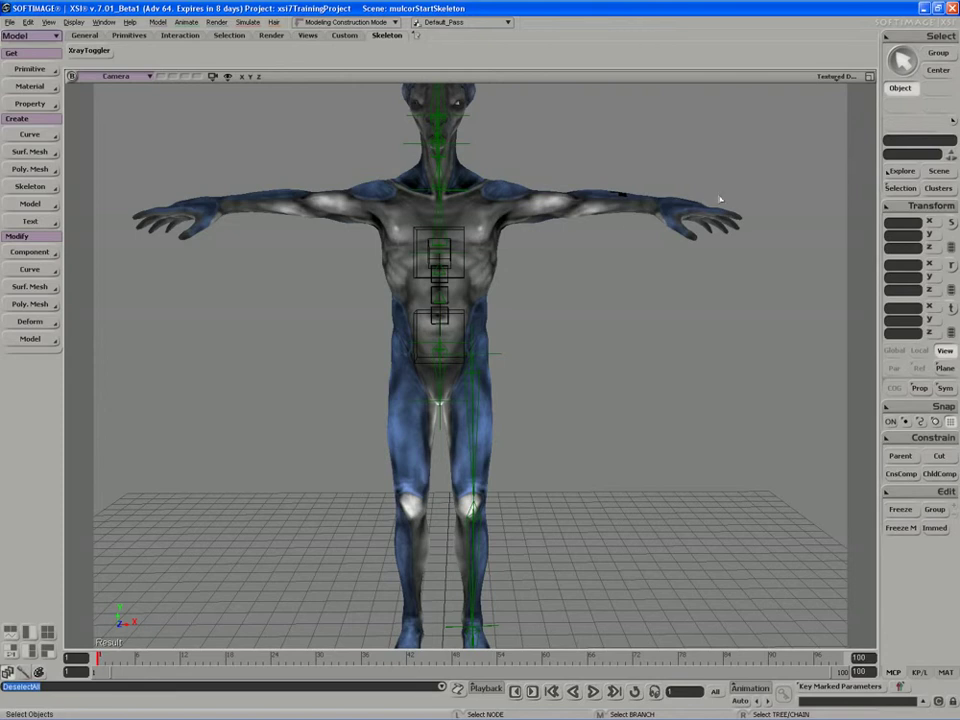
# Step: Examine the character's chest, neck and shoulders in a full-size Front view
pyautogui.click(869, 78)
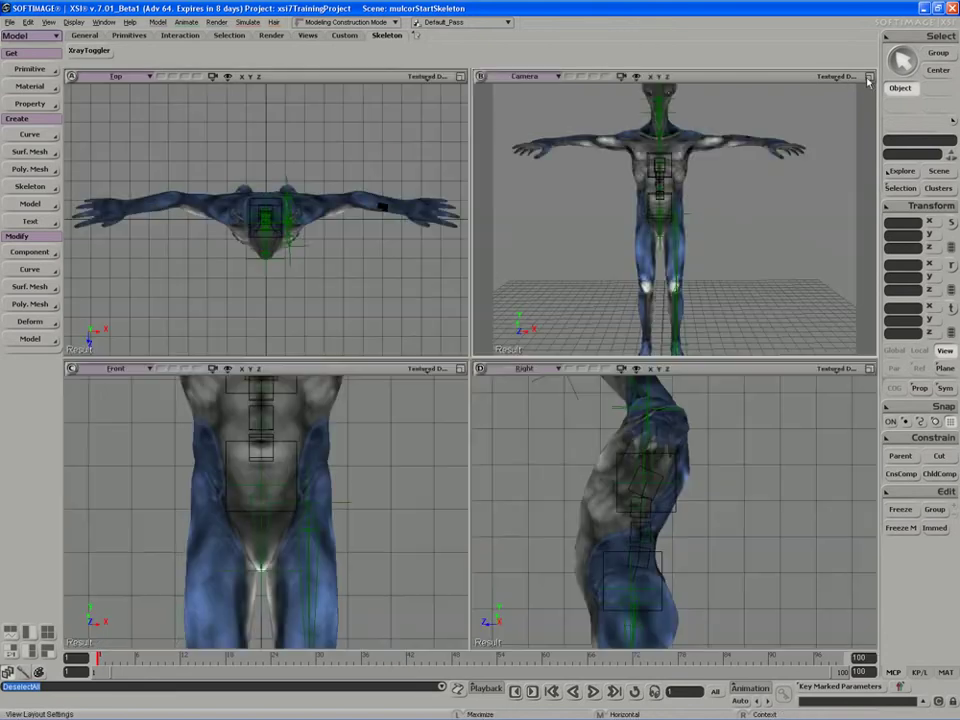
pyautogui.click(460, 371)
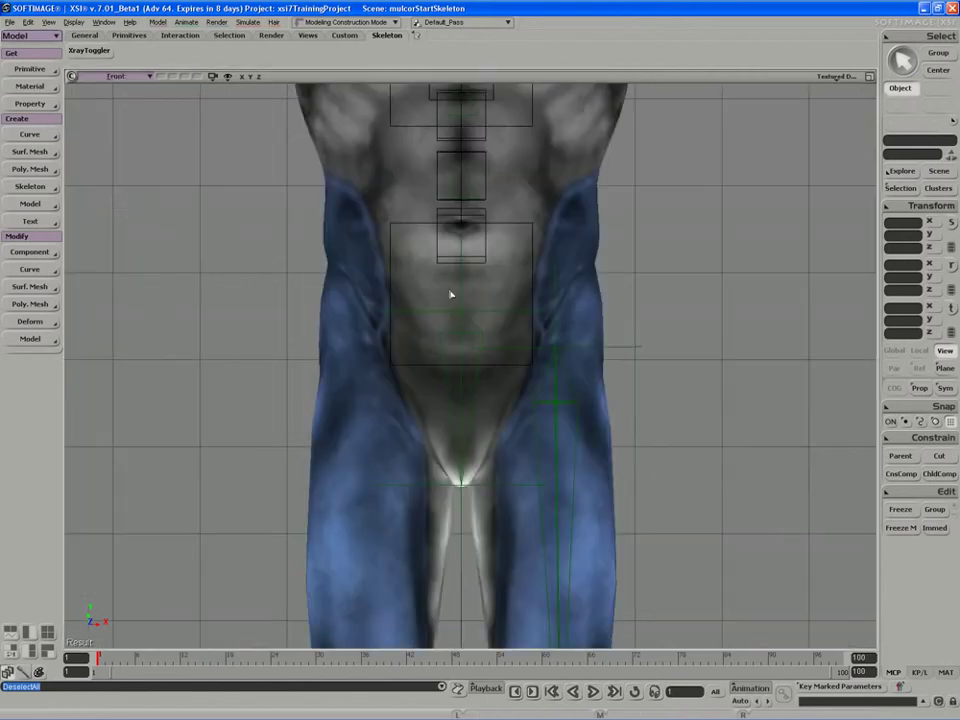
pyautogui.press('s')
pyautogui.moveTo(423, 190); pyautogui.dragTo(449, 456)
pyautogui.moveTo(449, 456); pyautogui.dragTo(446, 349, button='middle')
pyautogui.moveTo(446, 349); pyautogui.dragTo(419, 356)
pyautogui.scroll(2, 419, 356)
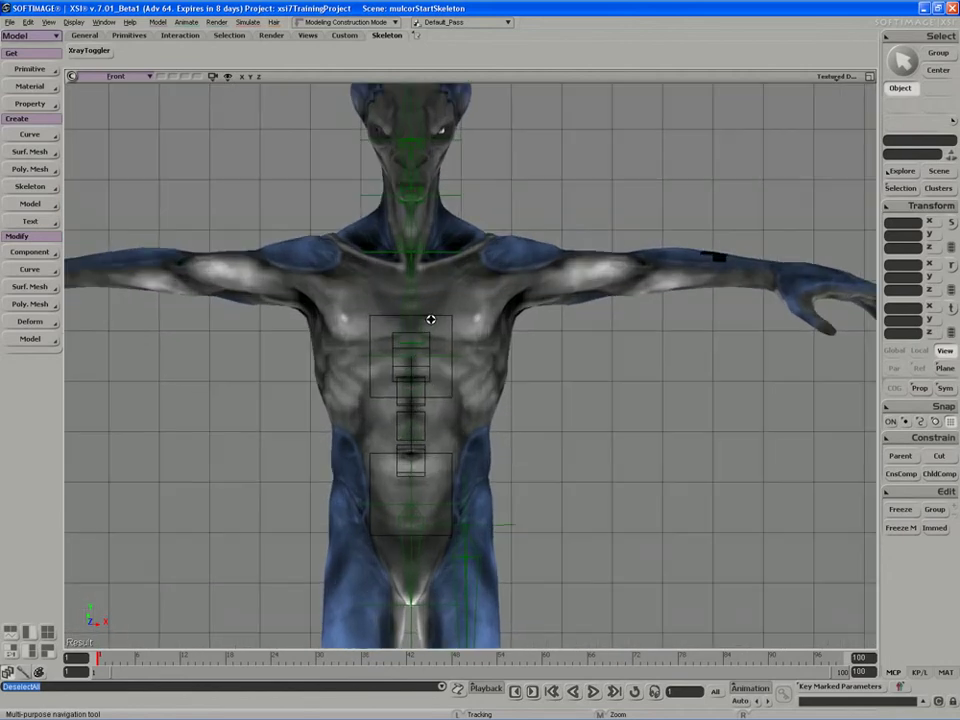
pyautogui.moveTo(371, 279); pyautogui.dragTo(373, 285)
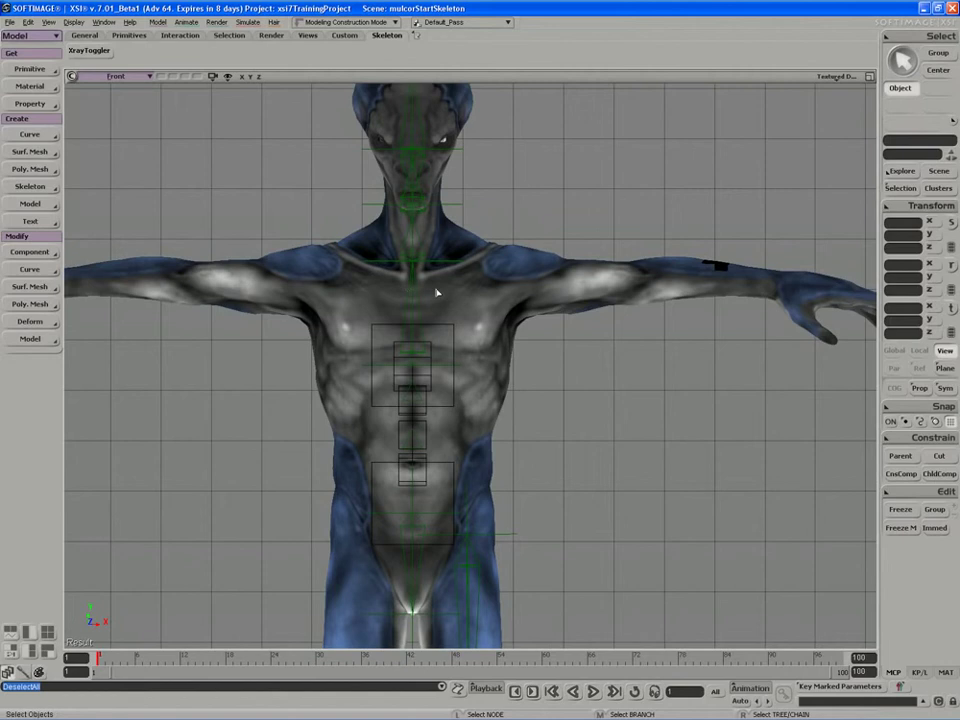
pyautogui.middleClick(32, 191)
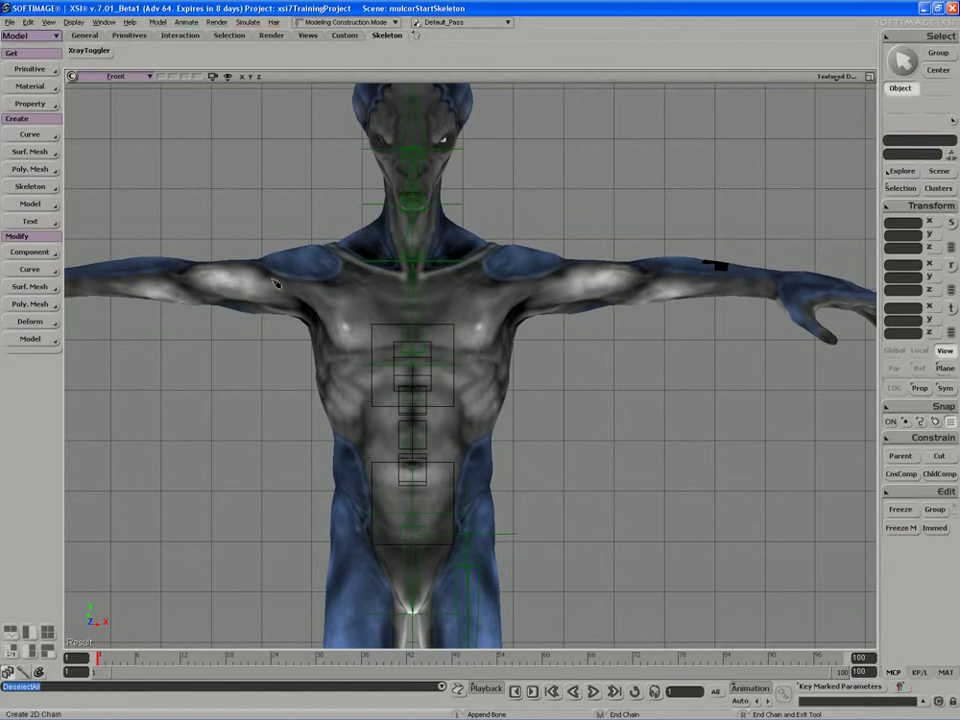
pyautogui.click(441, 291)
pyautogui.click(588, 250)
pyautogui.press('space')
pyautogui.click(520, 280)
pyautogui.press('c')
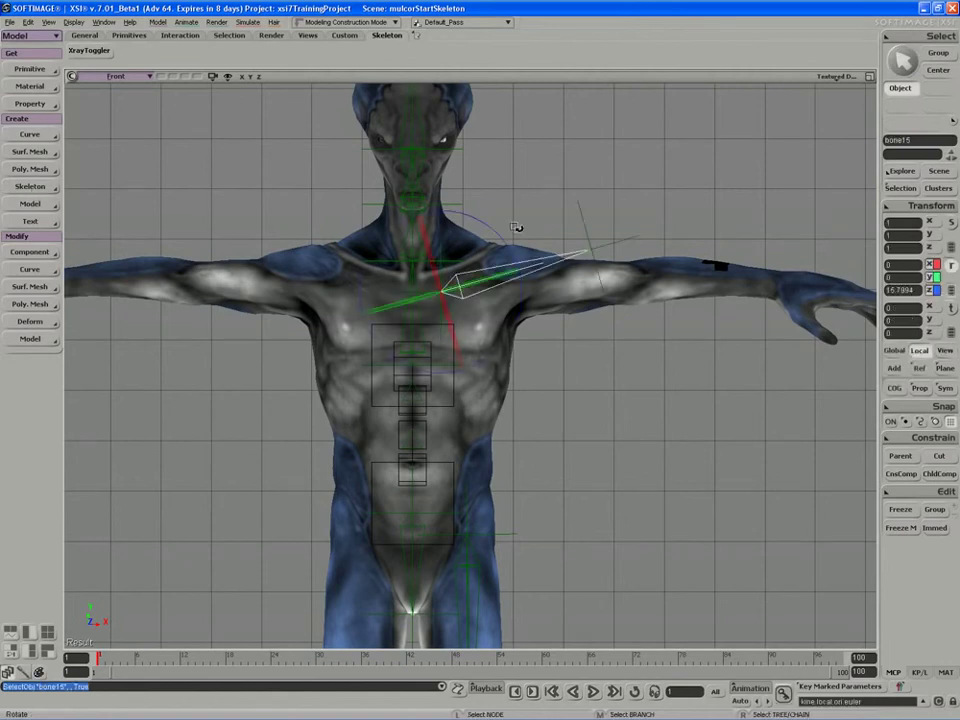
pyautogui.moveTo(504, 242)
pyautogui.mouseDown()
pyautogui.moveTo(505, 273)
pyautogui.moveTo(488, 234)
pyautogui.mouseUp()
pyautogui.hotkey('ctrl', 'z')
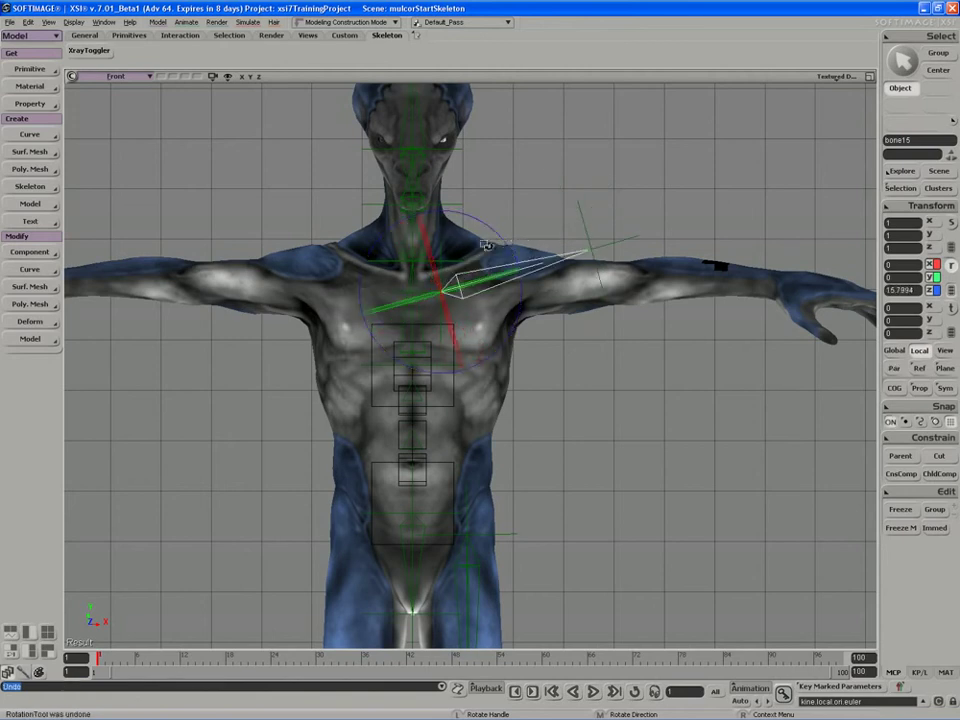
pyautogui.press('space')
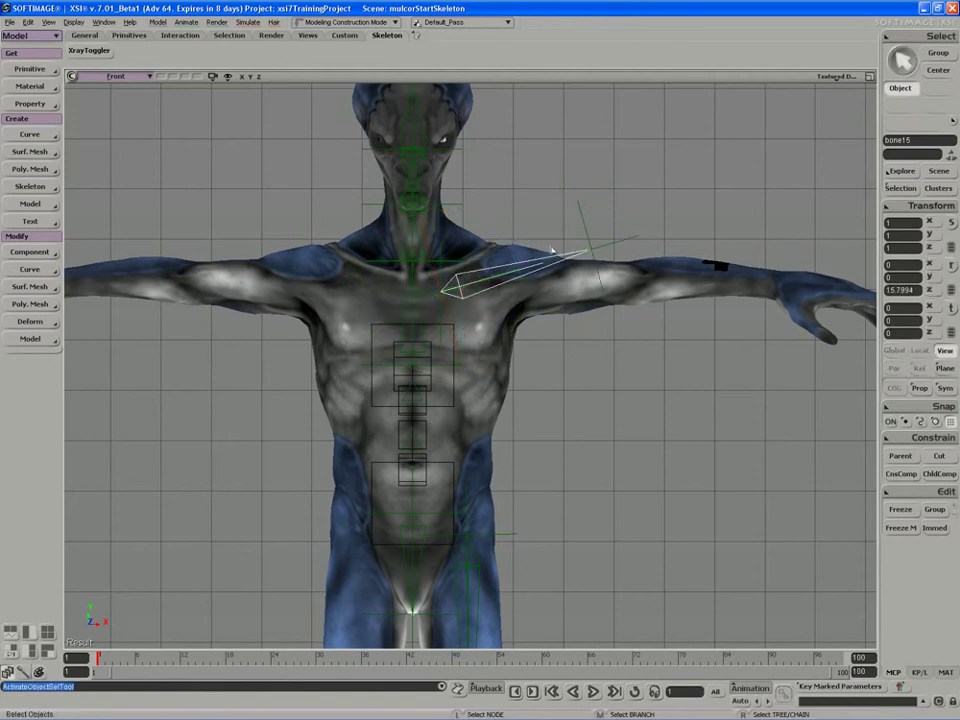
pyautogui.rightClick(563, 275)
pyautogui.press('Delete')
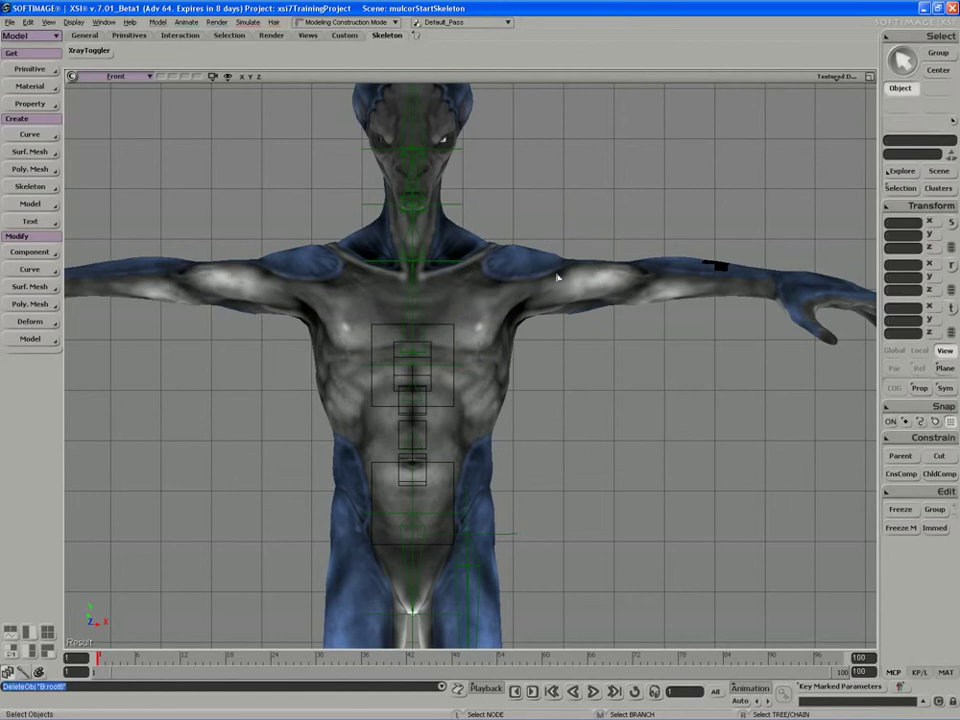
# Step: Draw a two-bone 2D chain from about X 0.49, Y 16.32 beside the neck base, along the collarbone and into the character's left shoulder
pyautogui.press('s')
pyautogui.moveTo(519, 289); pyautogui.dragTo(492, 325)
pyautogui.moveTo(492, 325); pyautogui.dragTo(420, 349, button='middle')
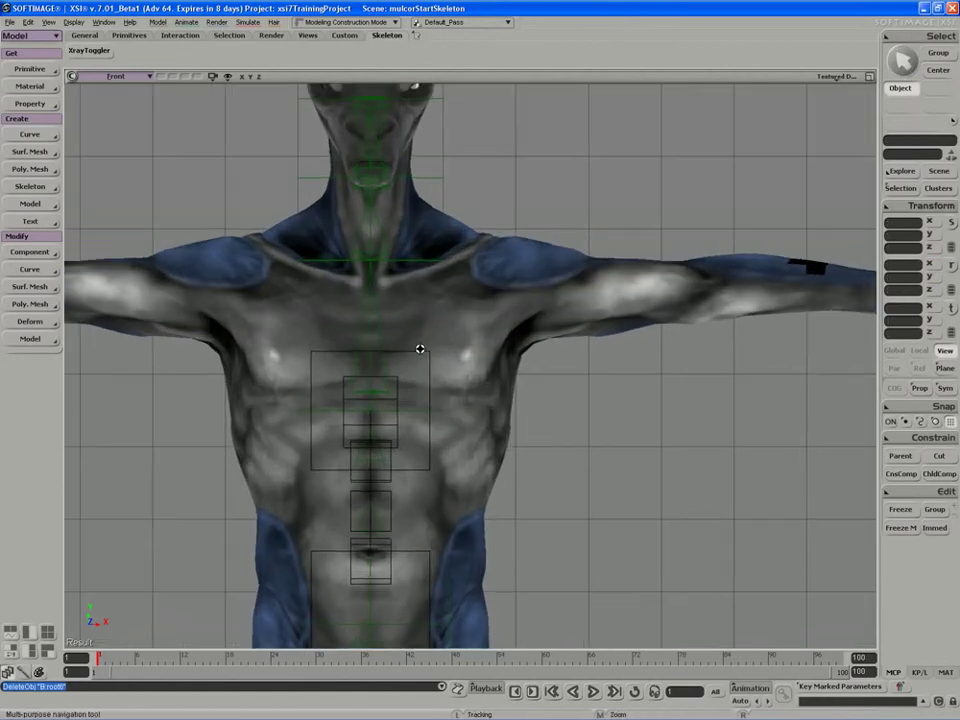
pyautogui.press('space')
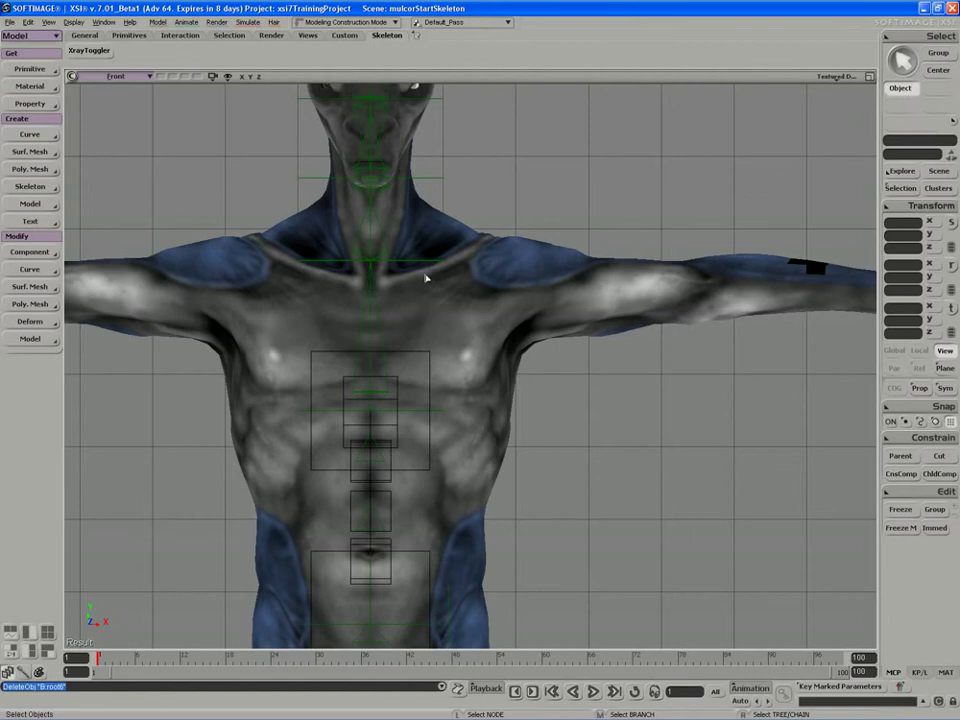
pyautogui.click(30, 186)
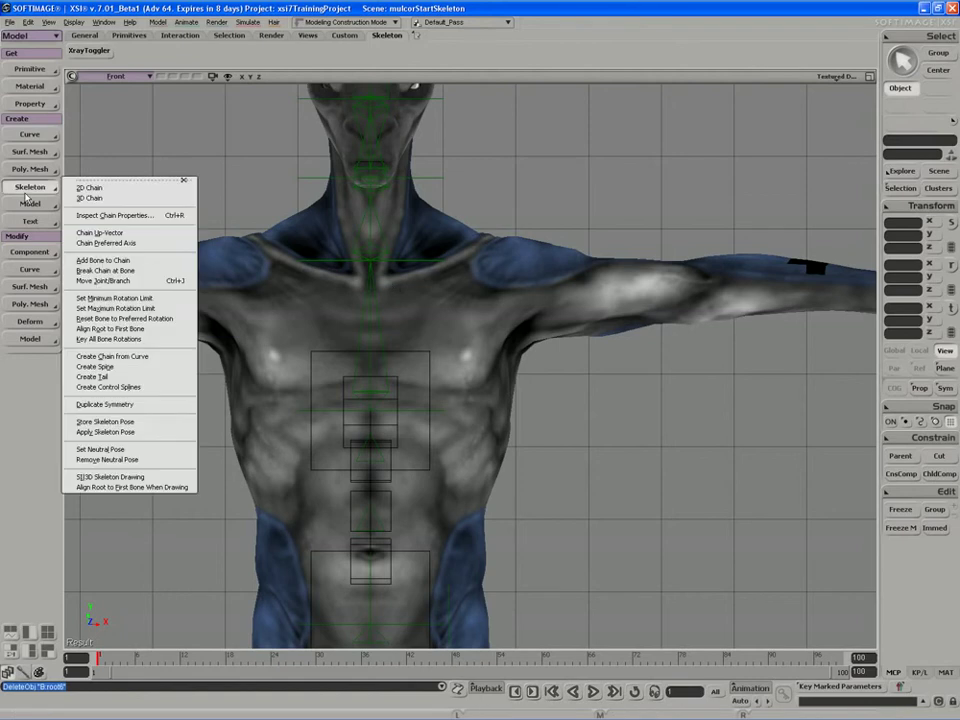
pyautogui.click(100, 189)
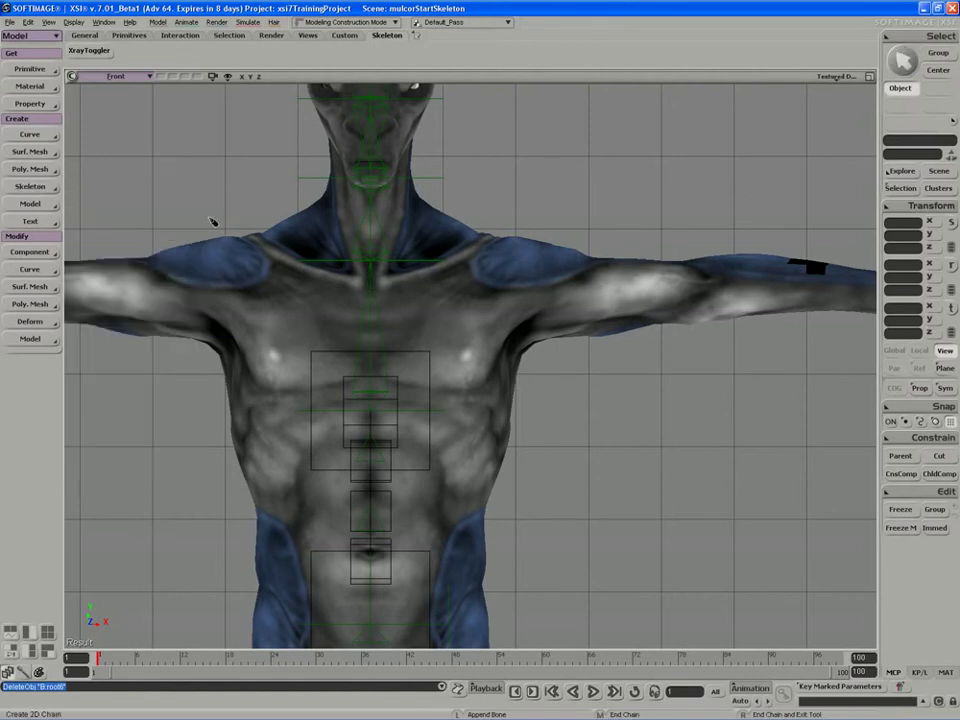
pyautogui.click(406, 279)
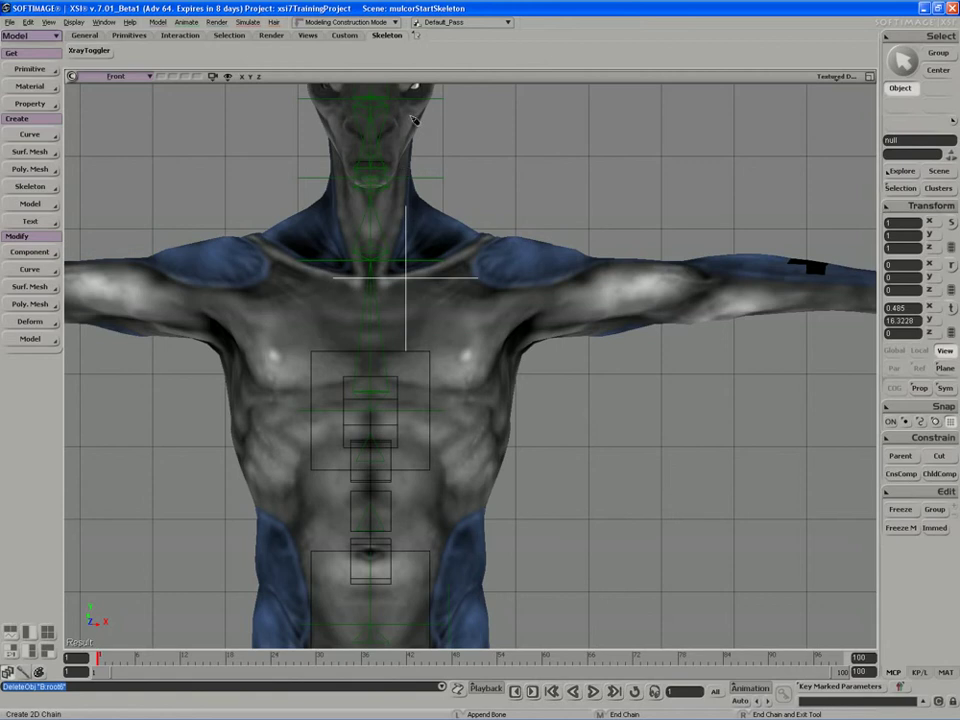
pyautogui.click(409, 266)
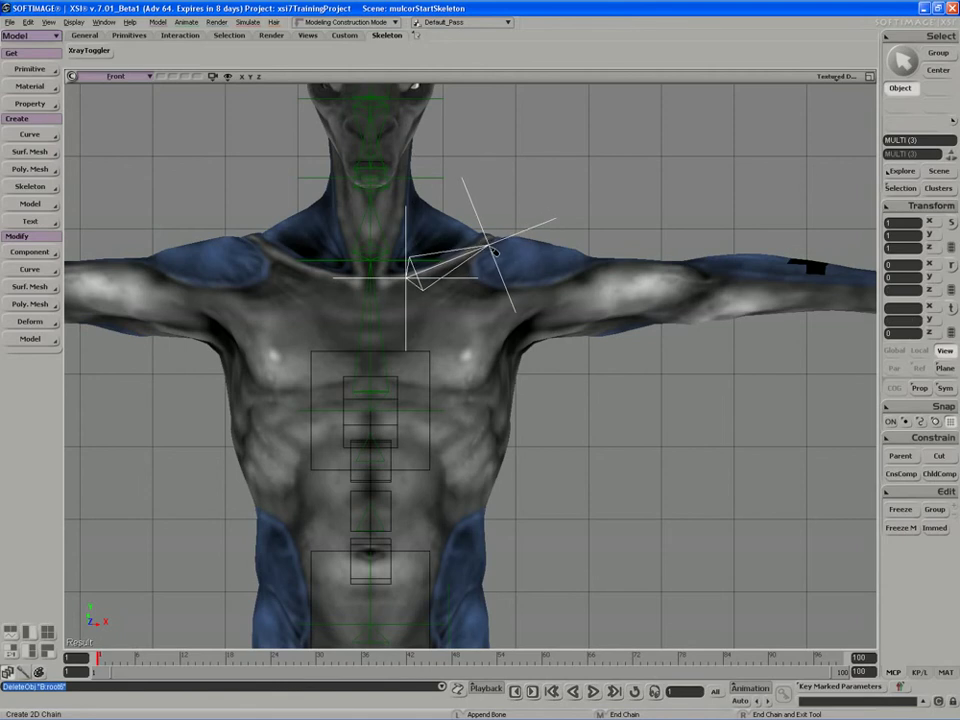
pyautogui.click(494, 255)
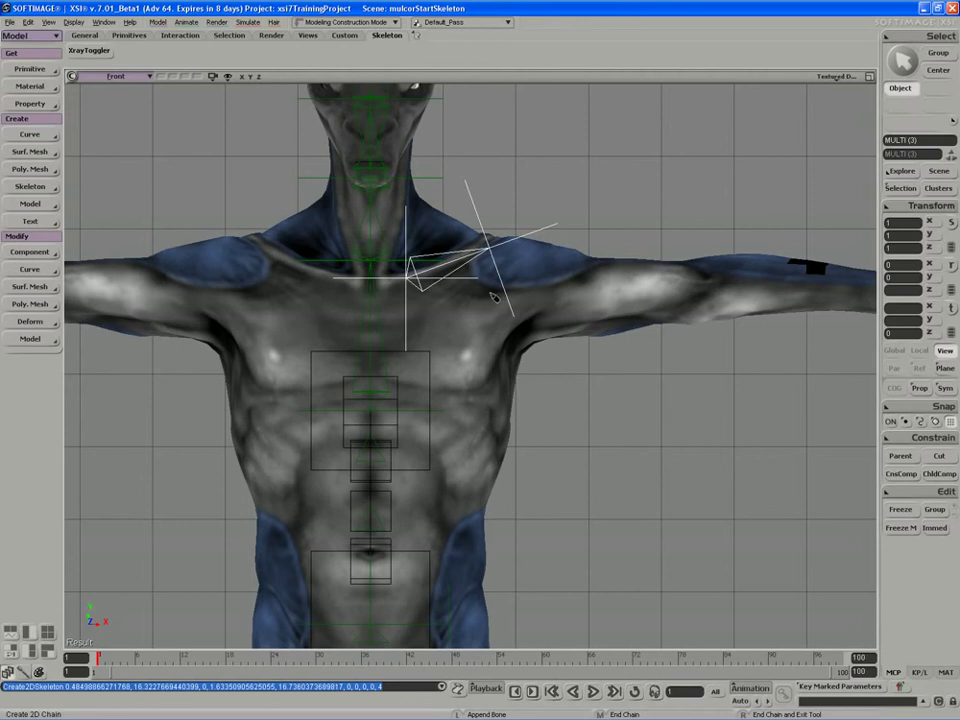
pyautogui.moveTo(517, 267); pyautogui.dragTo(535, 262)
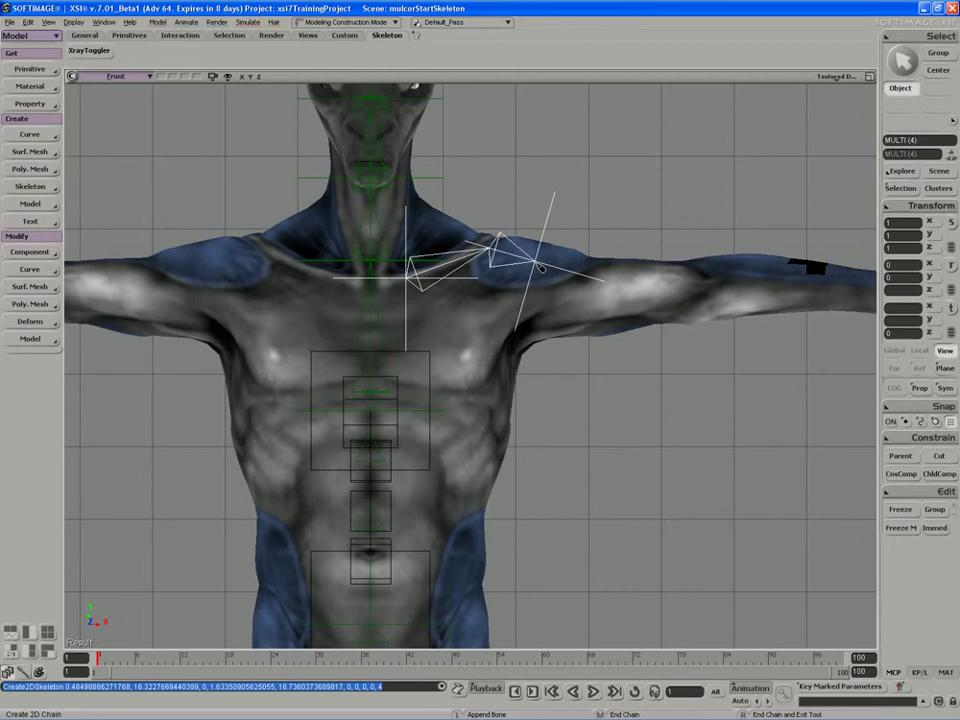
pyautogui.rightClick(538, 264)
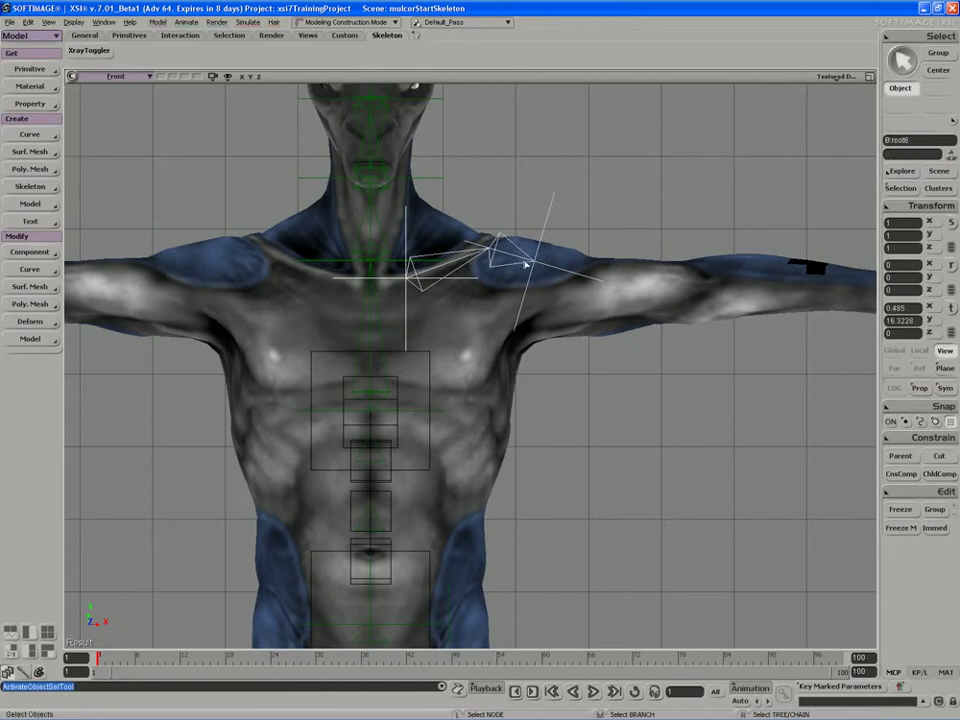
# Step: Select the whole collarbone chain as a tree and check its depth close up in the Top view
pyautogui.click(459, 258)
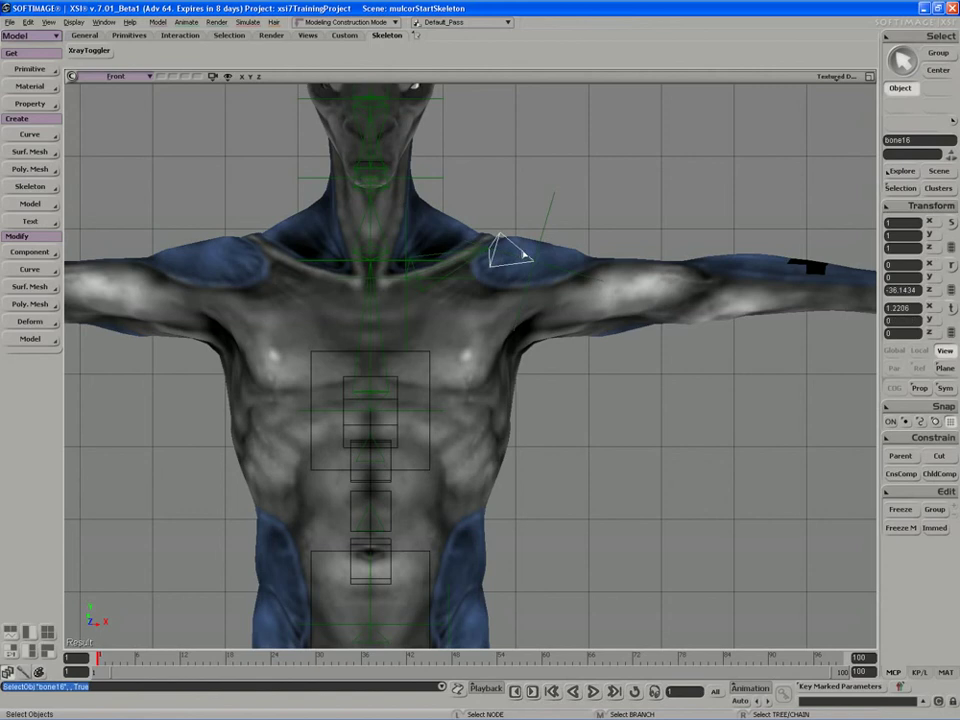
pyautogui.rightClick(459, 258)
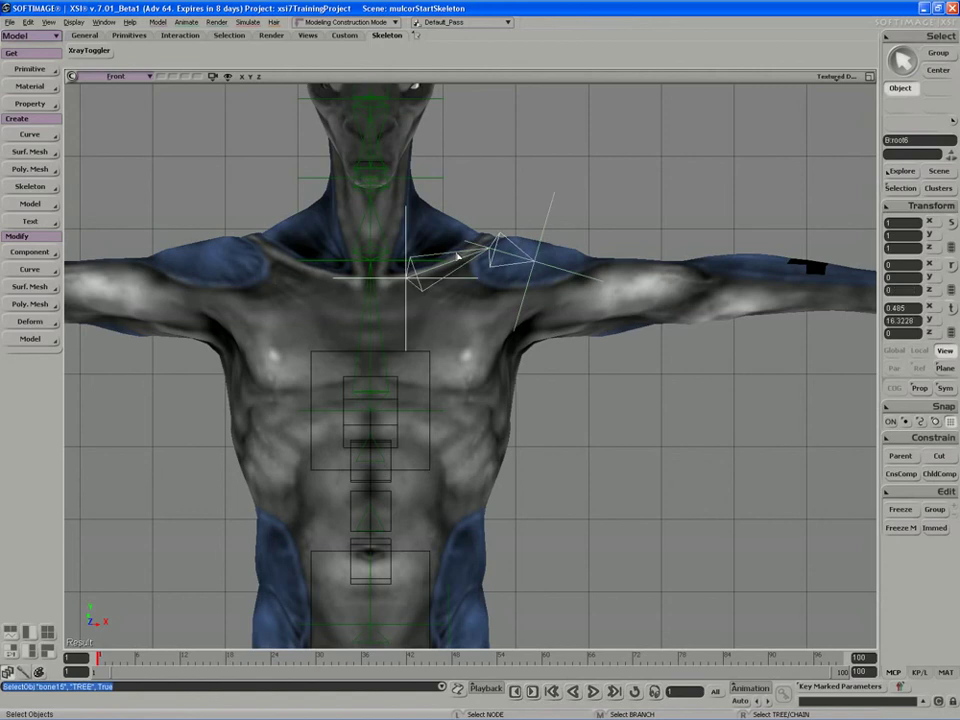
pyautogui.press('F12')
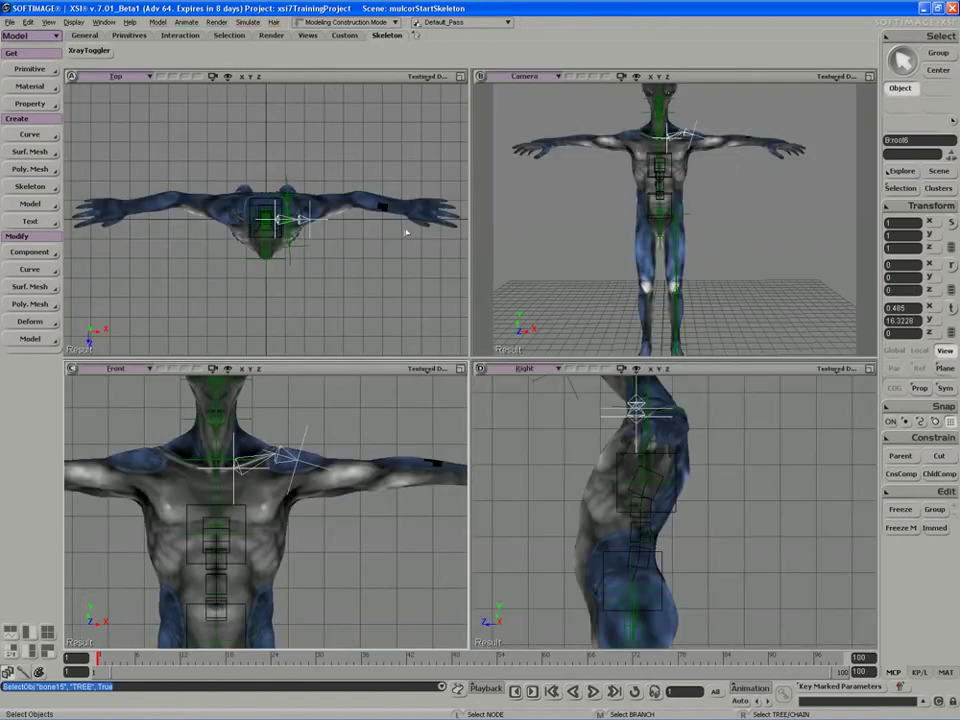
pyautogui.scroll(3, 381, 223)
pyautogui.press('s')
pyautogui.moveTo(364, 231); pyautogui.dragTo(330, 238)
pyautogui.scroll(2, 330, 238)
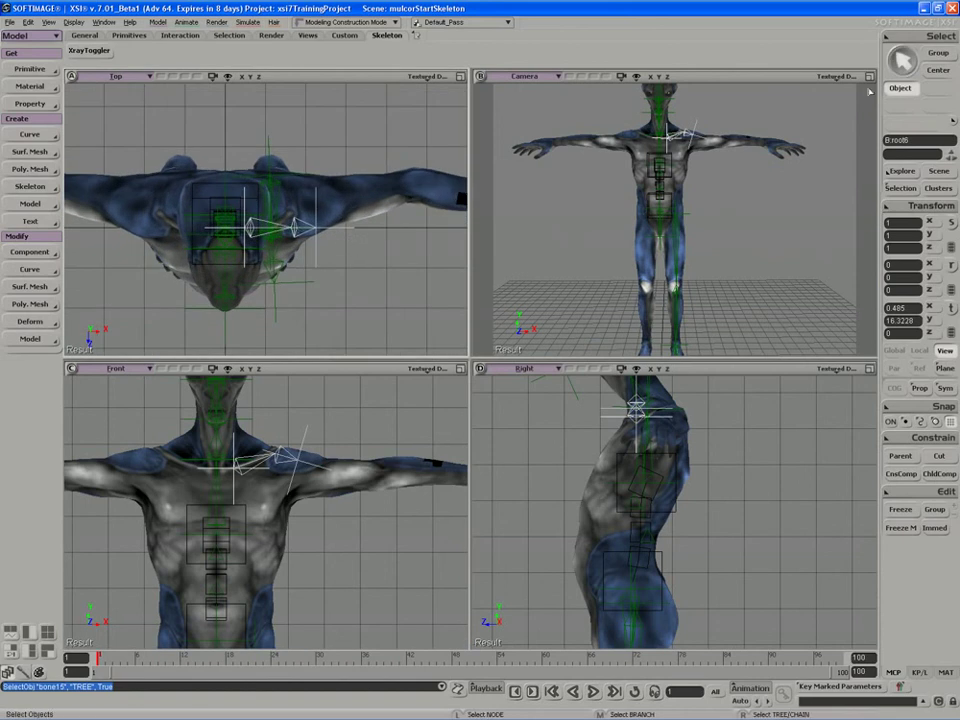
# Step: In a full-size Camera view, move the collarbone chain's root forward along Z to about 0.15
pyautogui.click(869, 77)
pyautogui.press('s')
pyautogui.moveTo(664, 229); pyautogui.dragTo(624, 324, button='right')
pyautogui.moveTo(624, 324); pyautogui.dragTo(504, 296, button='middle')
pyautogui.moveTo(504, 296); pyautogui.dragTo(474, 248, button='right')
pyautogui.press('s')
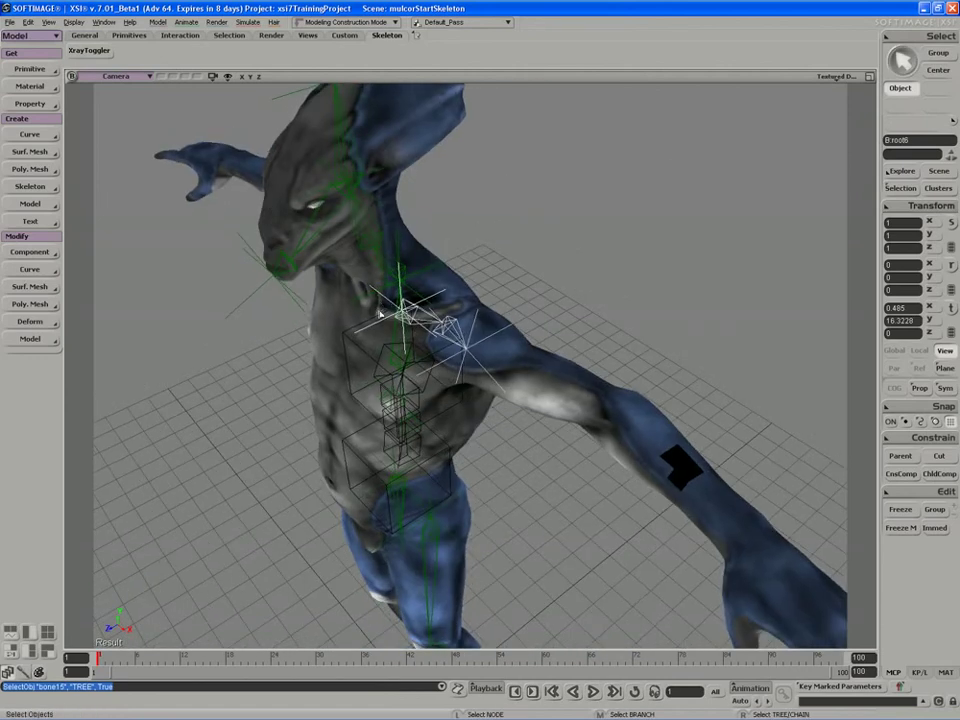
pyautogui.moveTo(380, 315); pyautogui.dragTo(391, 309, button='right')
pyautogui.press('v')
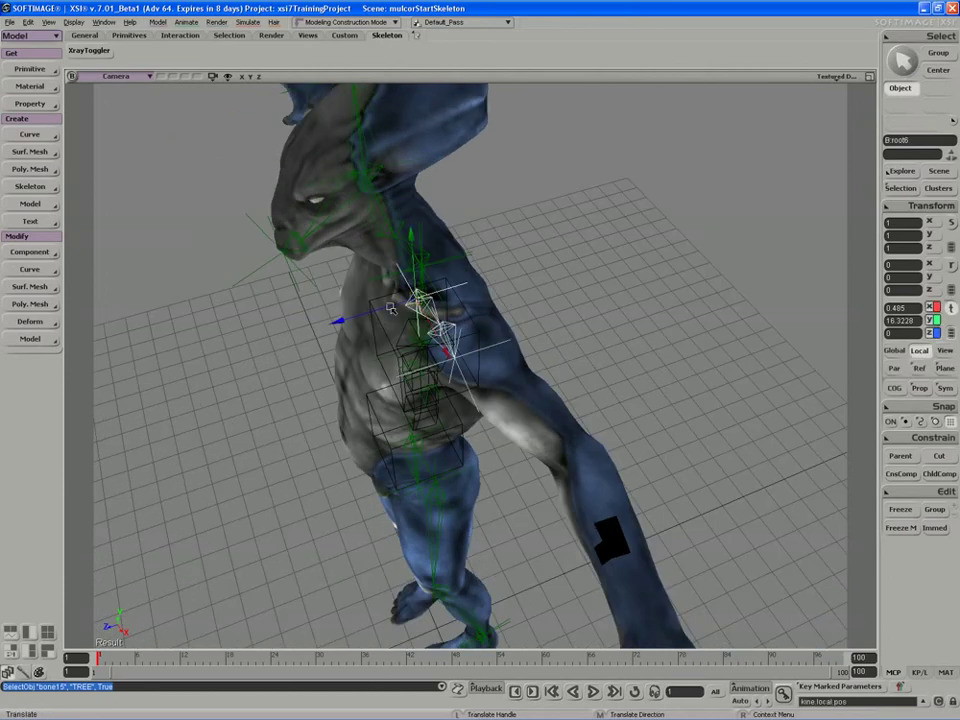
pyautogui.moveTo(391, 309); pyautogui.dragTo(387, 307)
# Step: Rotate the collarbone chain about its local Y axis to about 11.1 degrees so it angles back toward the shoulder
pyautogui.press('s')
pyautogui.moveTo(392, 305); pyautogui.dragTo(388, 317, button='right')
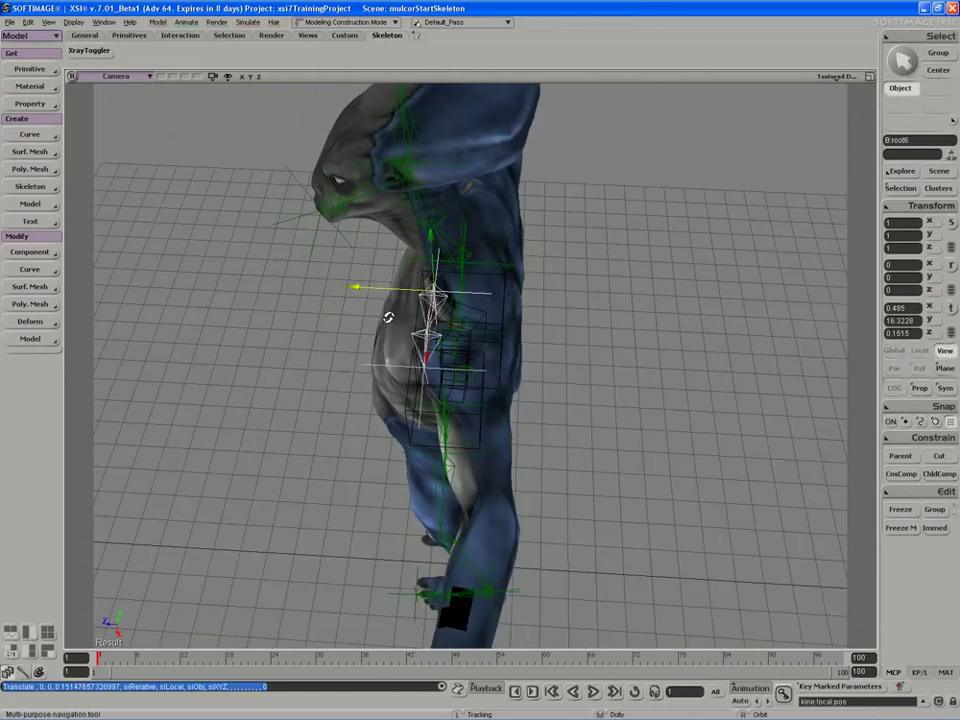
pyautogui.press('c')
pyautogui.moveTo(390, 338); pyautogui.dragTo(405, 346)
pyautogui.press('space')
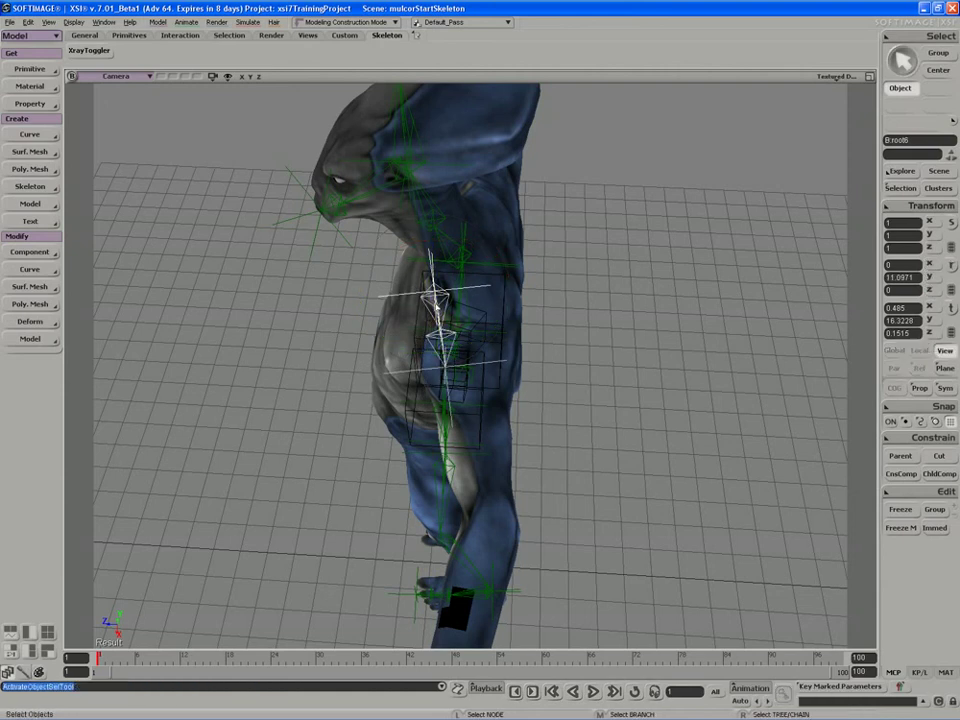
# Step: Select only the collarbone chain's root and rotate it further about local Y to about 16.25 degrees
pyautogui.click(384, 303)
pyautogui.press('c')
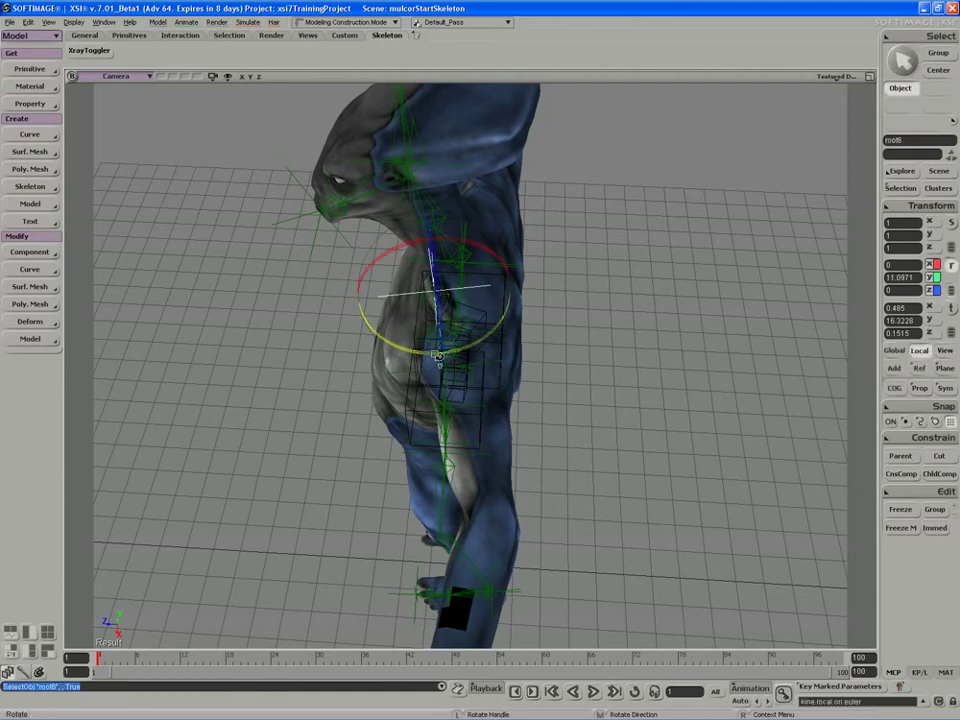
pyautogui.moveTo(437, 355)
pyautogui.mouseDown()
pyautogui.moveTo(421, 361)
pyautogui.moveTo(439, 353)
pyautogui.mouseUp()
pyautogui.press('s')
pyautogui.moveTo(439, 353); pyautogui.dragTo(474, 369, button='right')
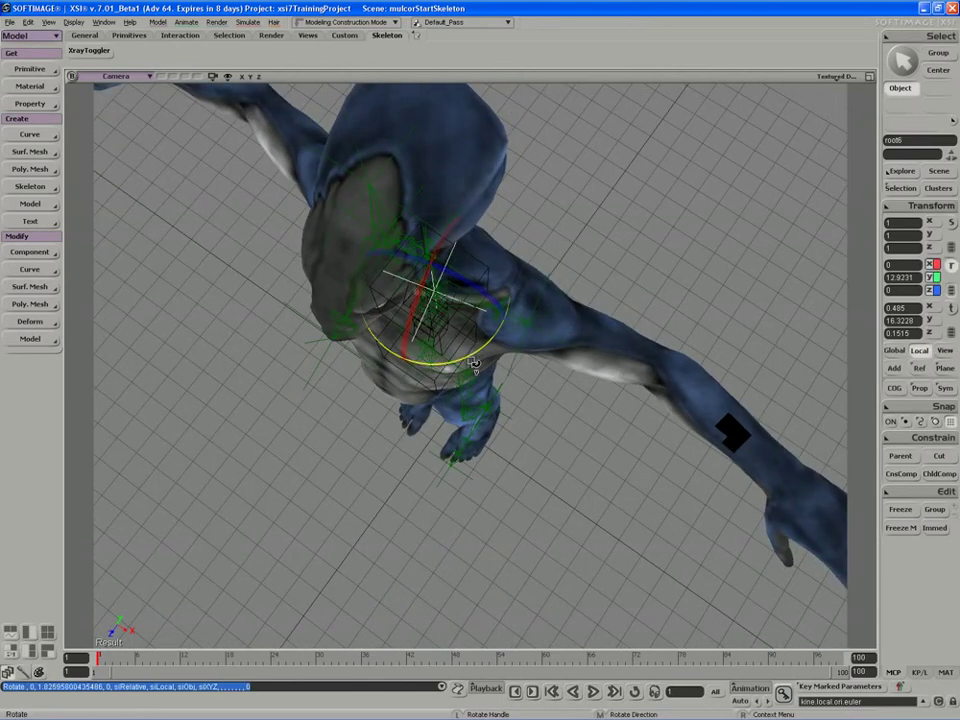
pyautogui.moveTo(472, 361); pyautogui.dragTo(476, 362)
# Step: Move the collarbone root back along its local Z axis by about 0.11, to Z about -0.01
pyautogui.press('s')
pyautogui.moveTo(472, 356); pyautogui.dragTo(430, 272, button='right')
pyautogui.press('v')
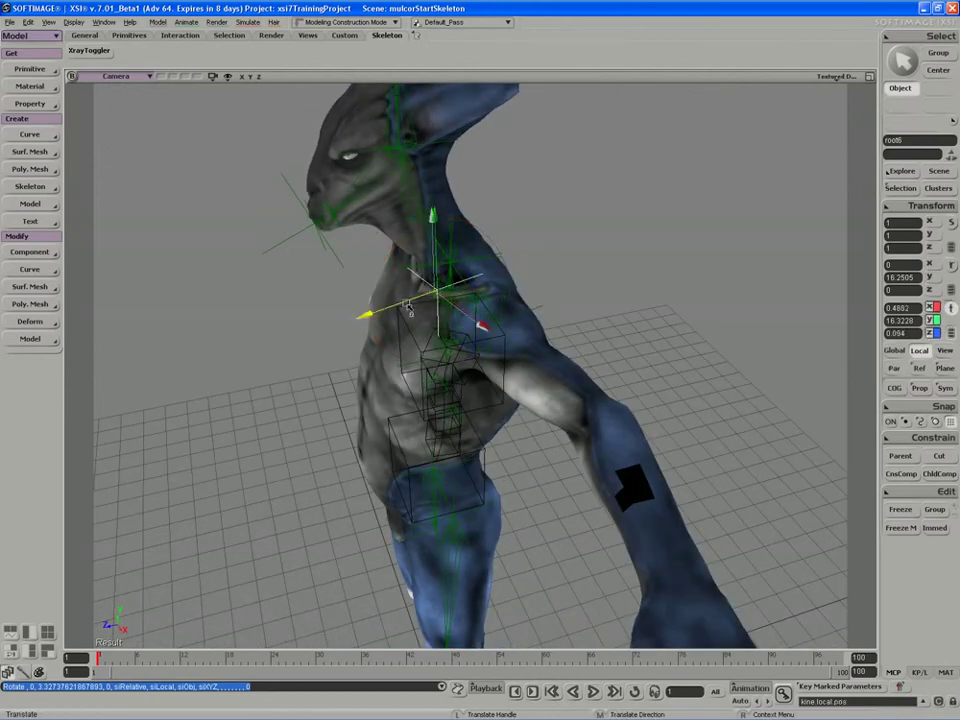
pyautogui.moveTo(407, 306); pyautogui.dragTo(410, 305)
# Step: Deselect the collarbone root and inspect the chain's placement against the whole character from the front
pyautogui.press('s')
pyautogui.moveTo(402, 305); pyautogui.dragTo(489, 259, button='right')
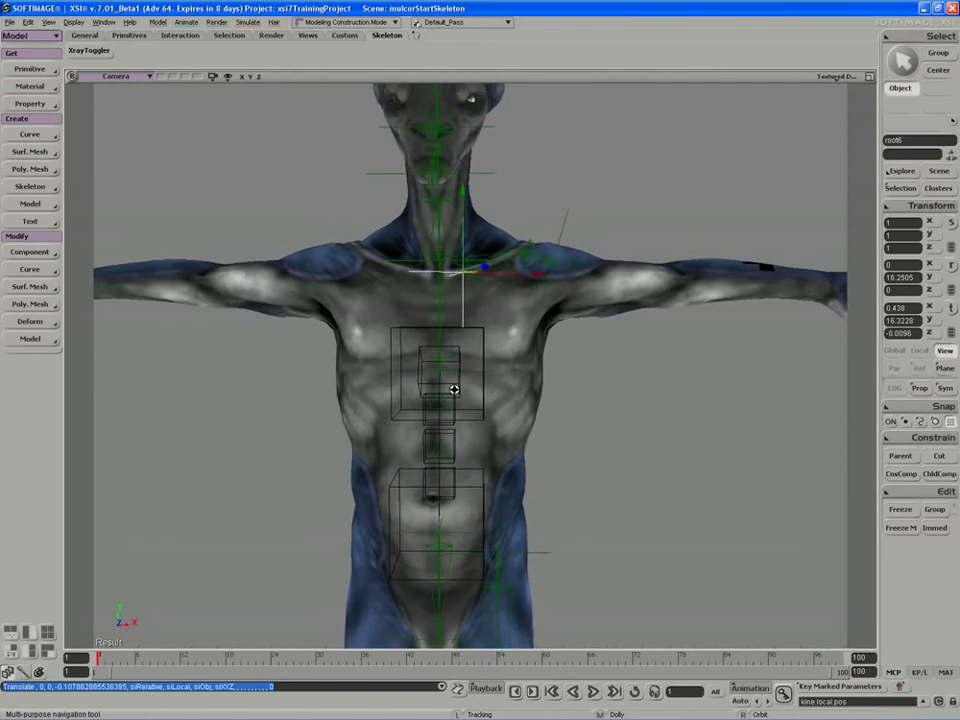
pyautogui.moveTo(454, 390); pyautogui.dragTo(553, 332, button='middle')
pyautogui.moveTo(493, 399); pyautogui.dragTo(469, 349)
pyautogui.moveTo(469, 349); pyautogui.dragTo(553, 360, button='middle')
pyautogui.press('space')
pyautogui.click(553, 360)
pyautogui.press('s')
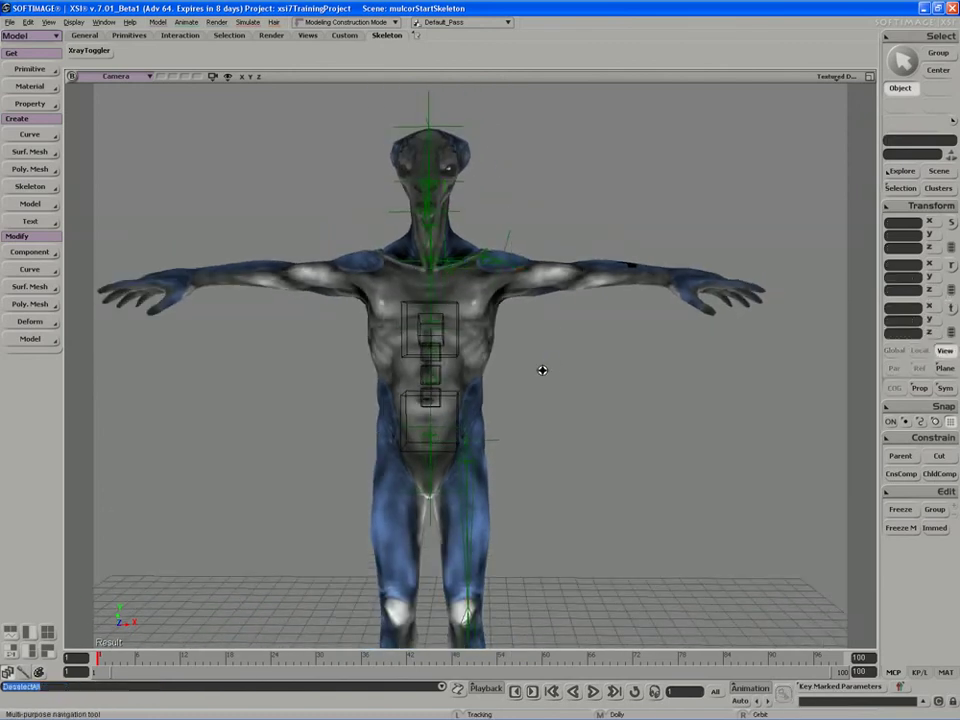
pyautogui.moveTo(542, 370); pyautogui.dragTo(517, 348)
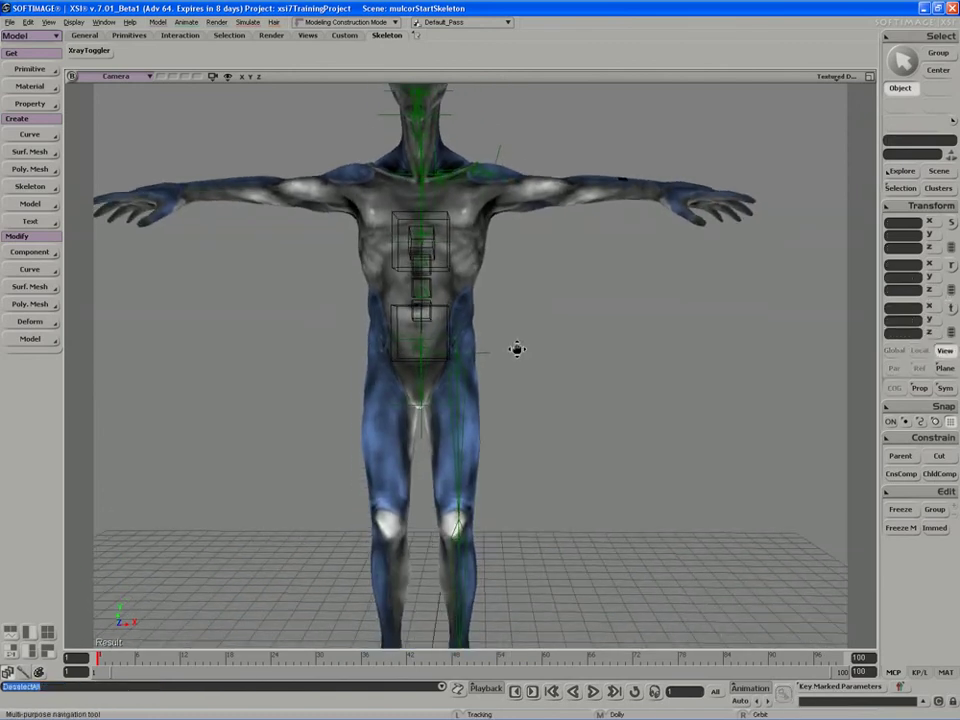
pyautogui.moveTo(501, 311); pyautogui.dragTo(491, 319, button='right')
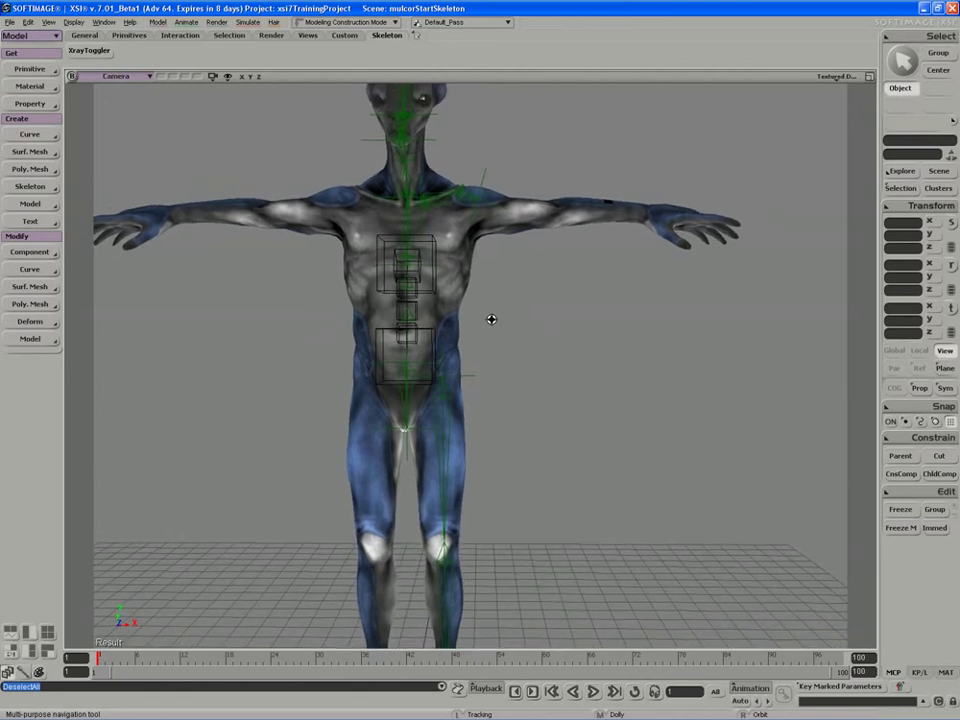
pyautogui.press('space')
# Step: In a full-size Front view, examine the character's left arm and look closely at the hand and fingers
pyautogui.click(869, 77)
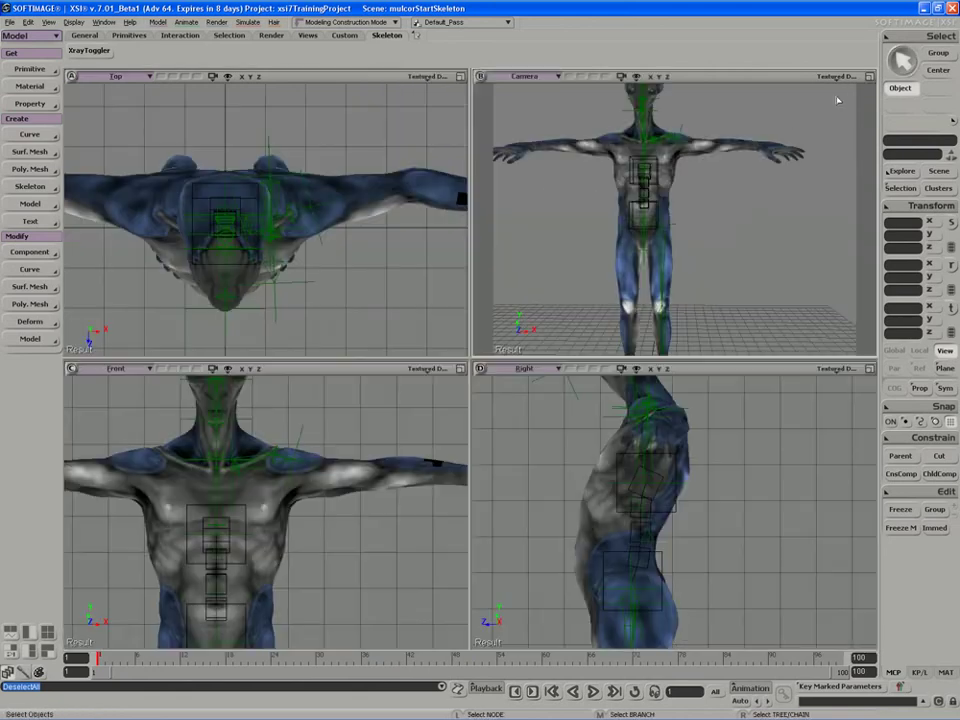
pyautogui.click(460, 369)
pyautogui.press('s')
pyautogui.moveTo(572, 386); pyautogui.dragTo(491, 315)
pyautogui.moveTo(491, 315); pyautogui.dragTo(488, 323, button='middle')
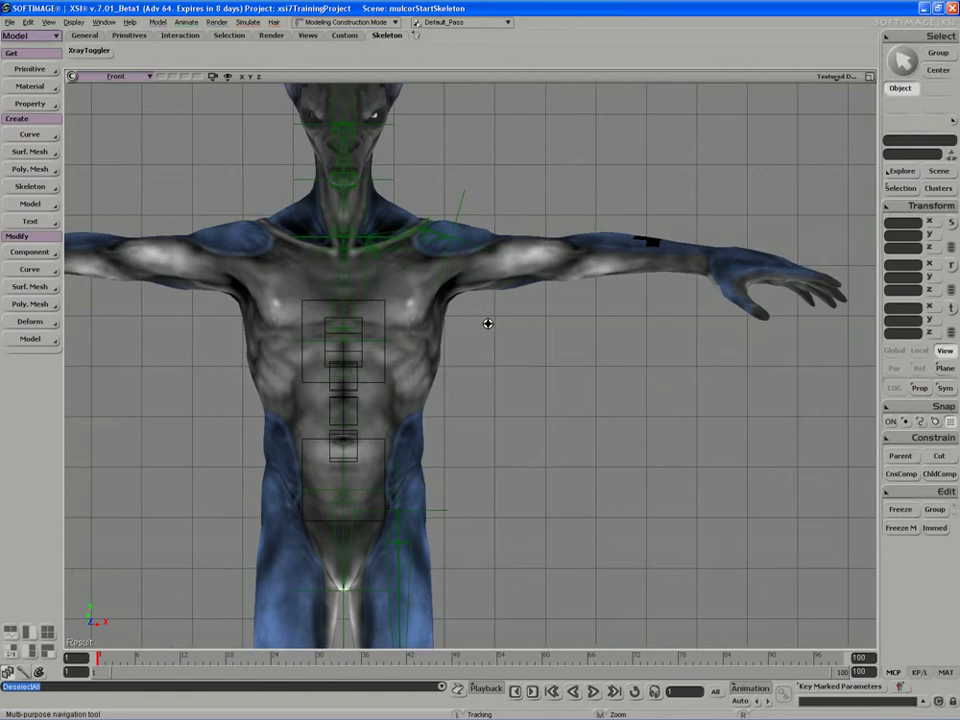
pyautogui.moveTo(473, 355); pyautogui.dragTo(452, 335)
pyautogui.press('space')
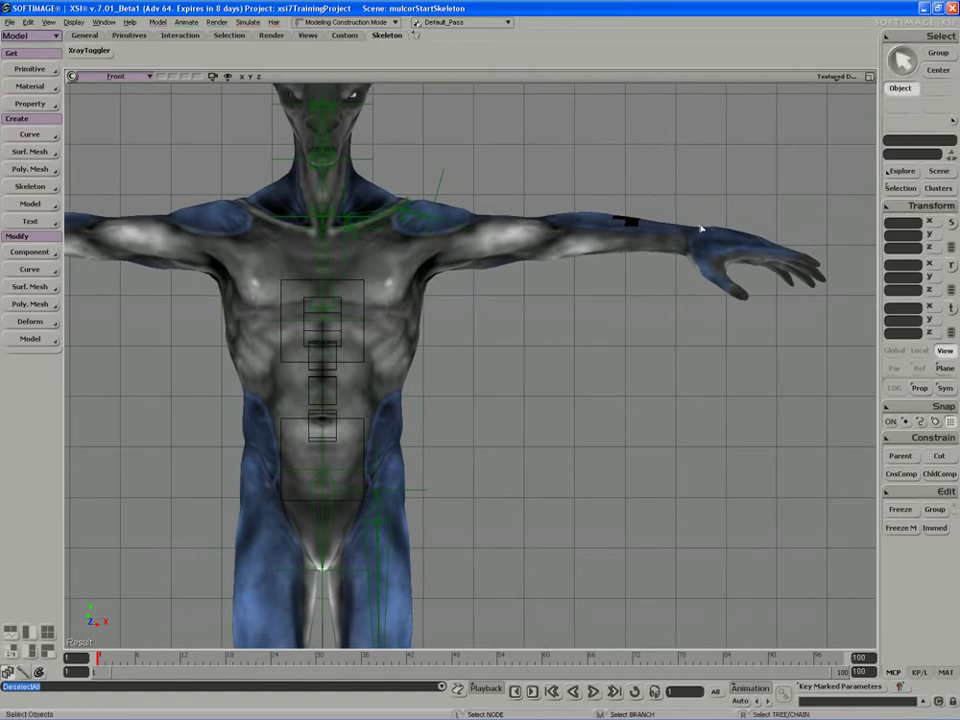
pyautogui.press('s')
pyautogui.moveTo(746, 246); pyautogui.dragTo(639, 268)
pyautogui.press('Escape')
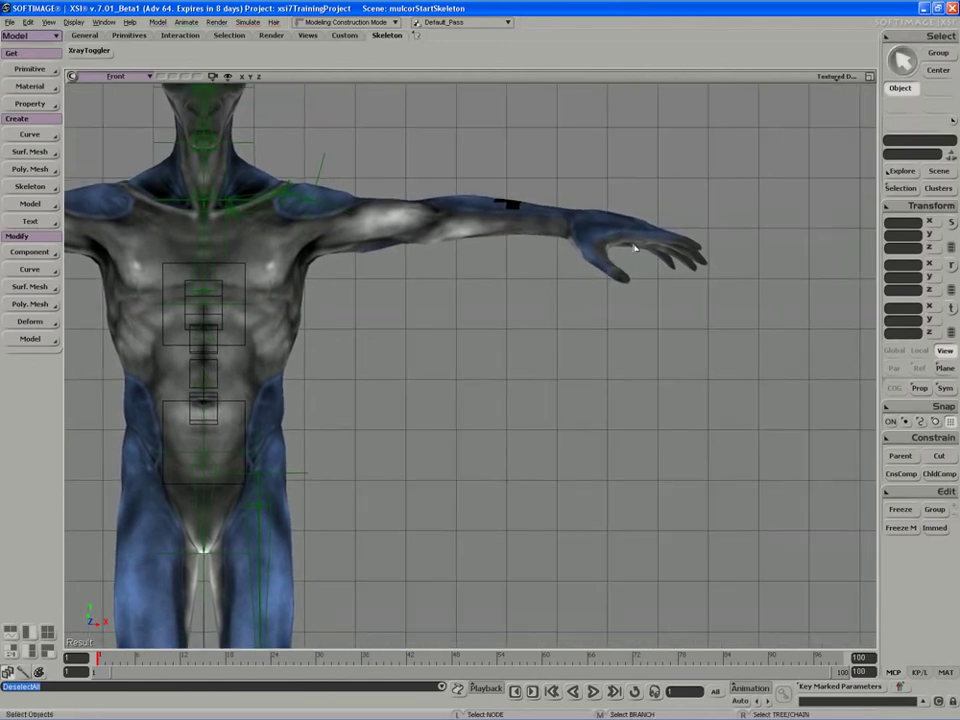
pyautogui.press('s')
pyautogui.moveTo(765, 214); pyautogui.dragTo(613, 292)
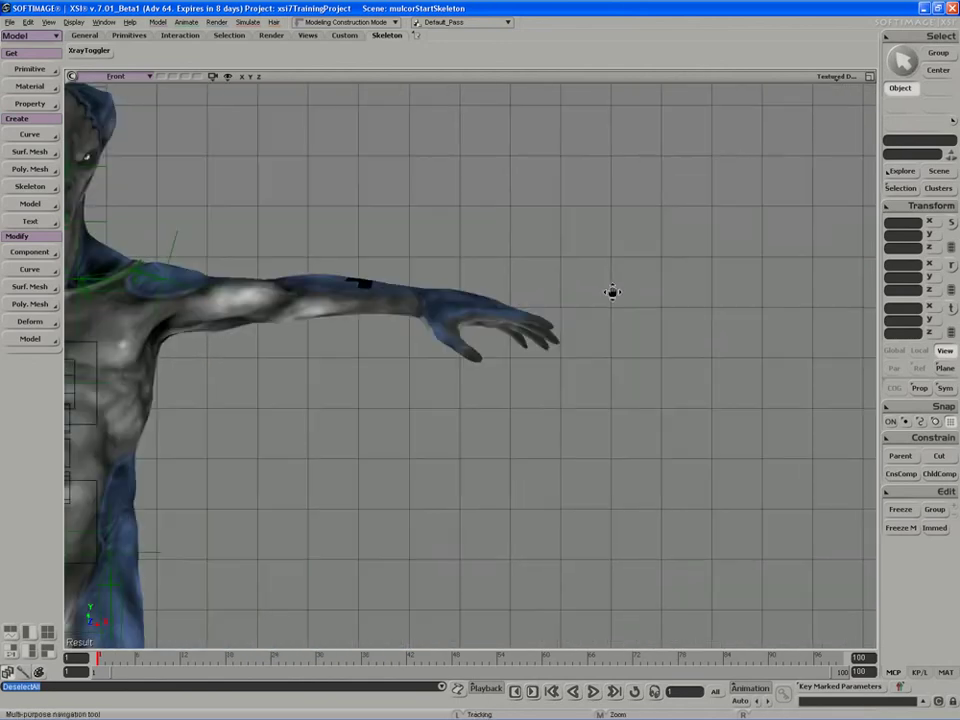
pyautogui.moveTo(612, 292); pyautogui.dragTo(580, 291, button='middle')
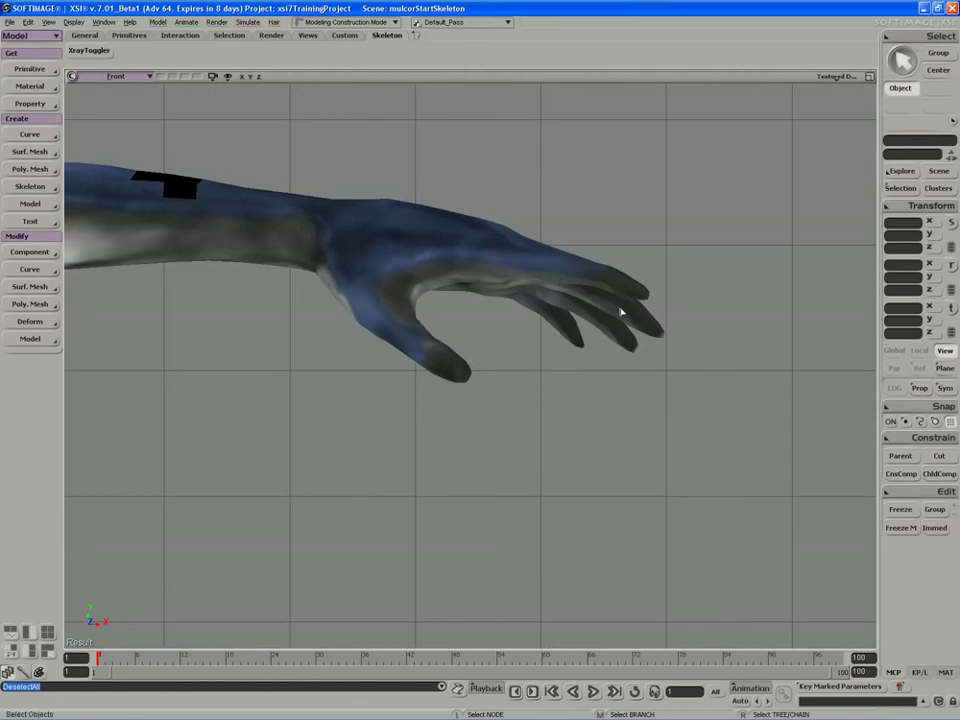